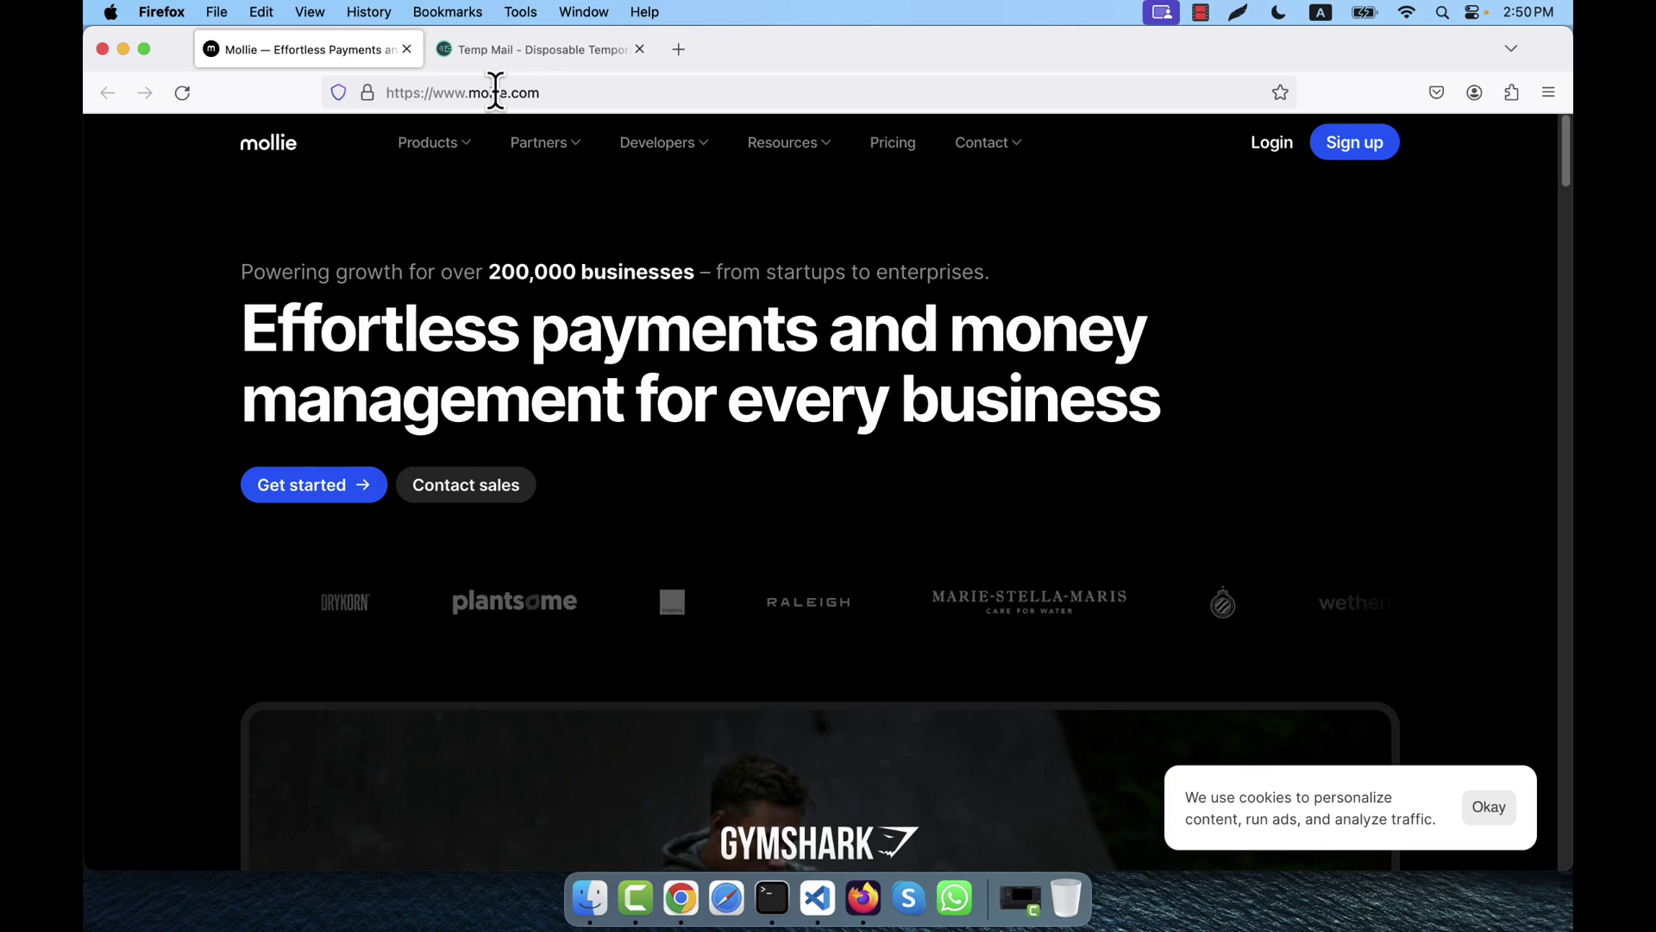
# Open Mollie's Sign up form to create a new account
pyautogui.moveTo(1011, 168)
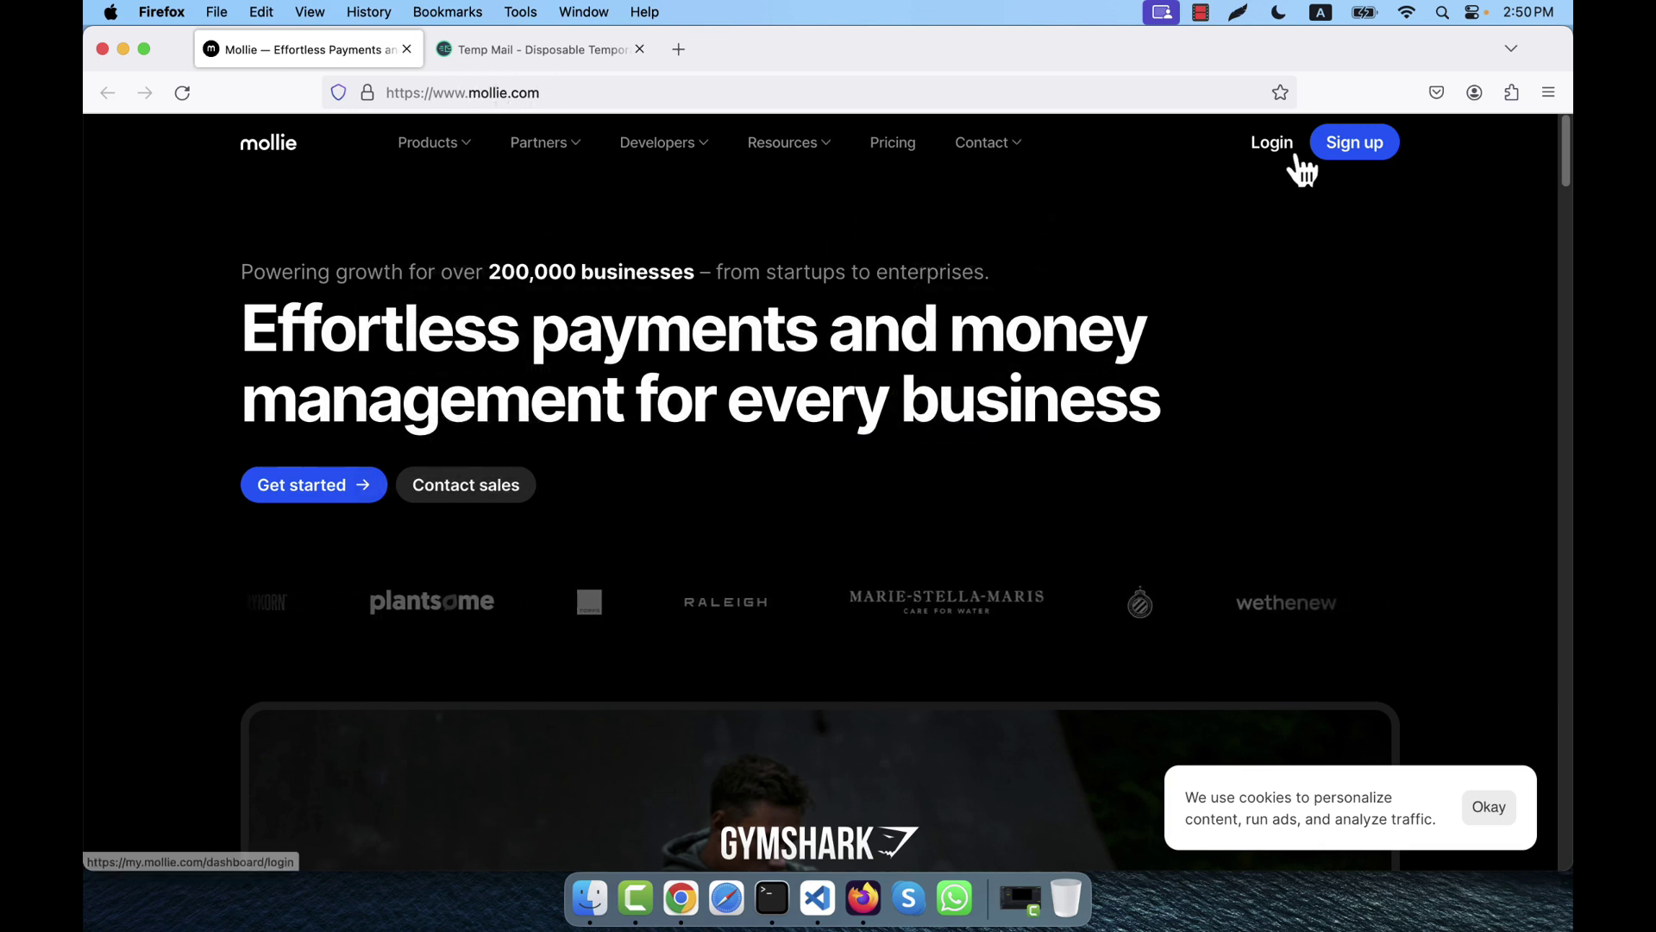
pyautogui.click(1361, 148)
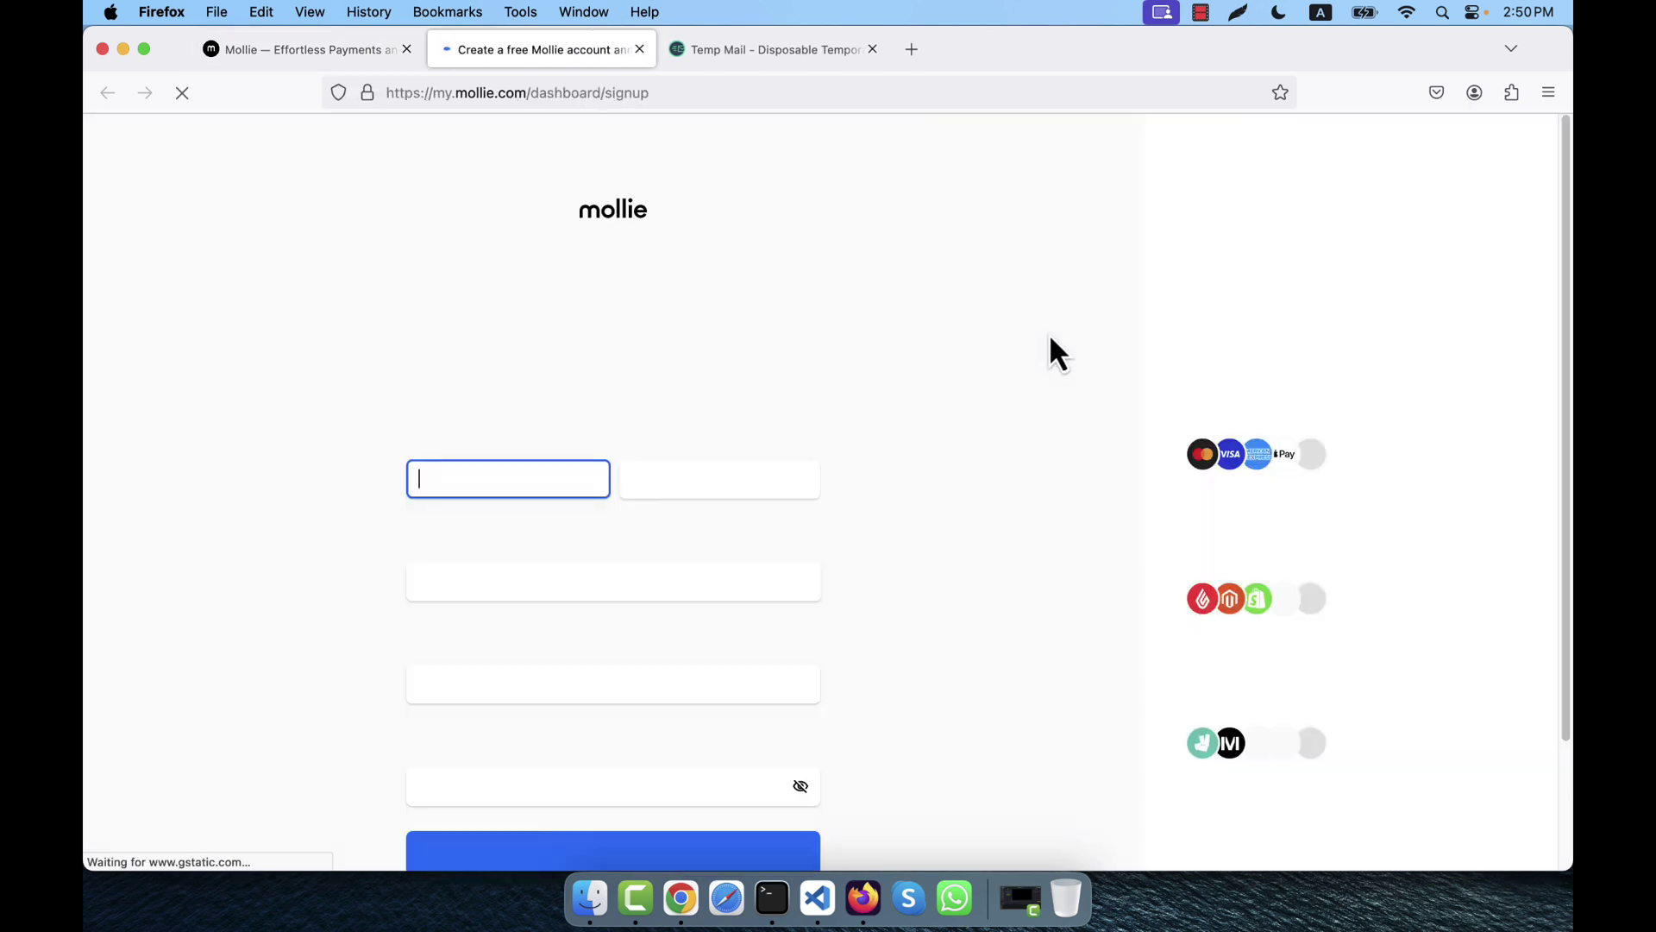
# Enter the first and last name on the Mollie signup form
pyautogui.write('Mo')
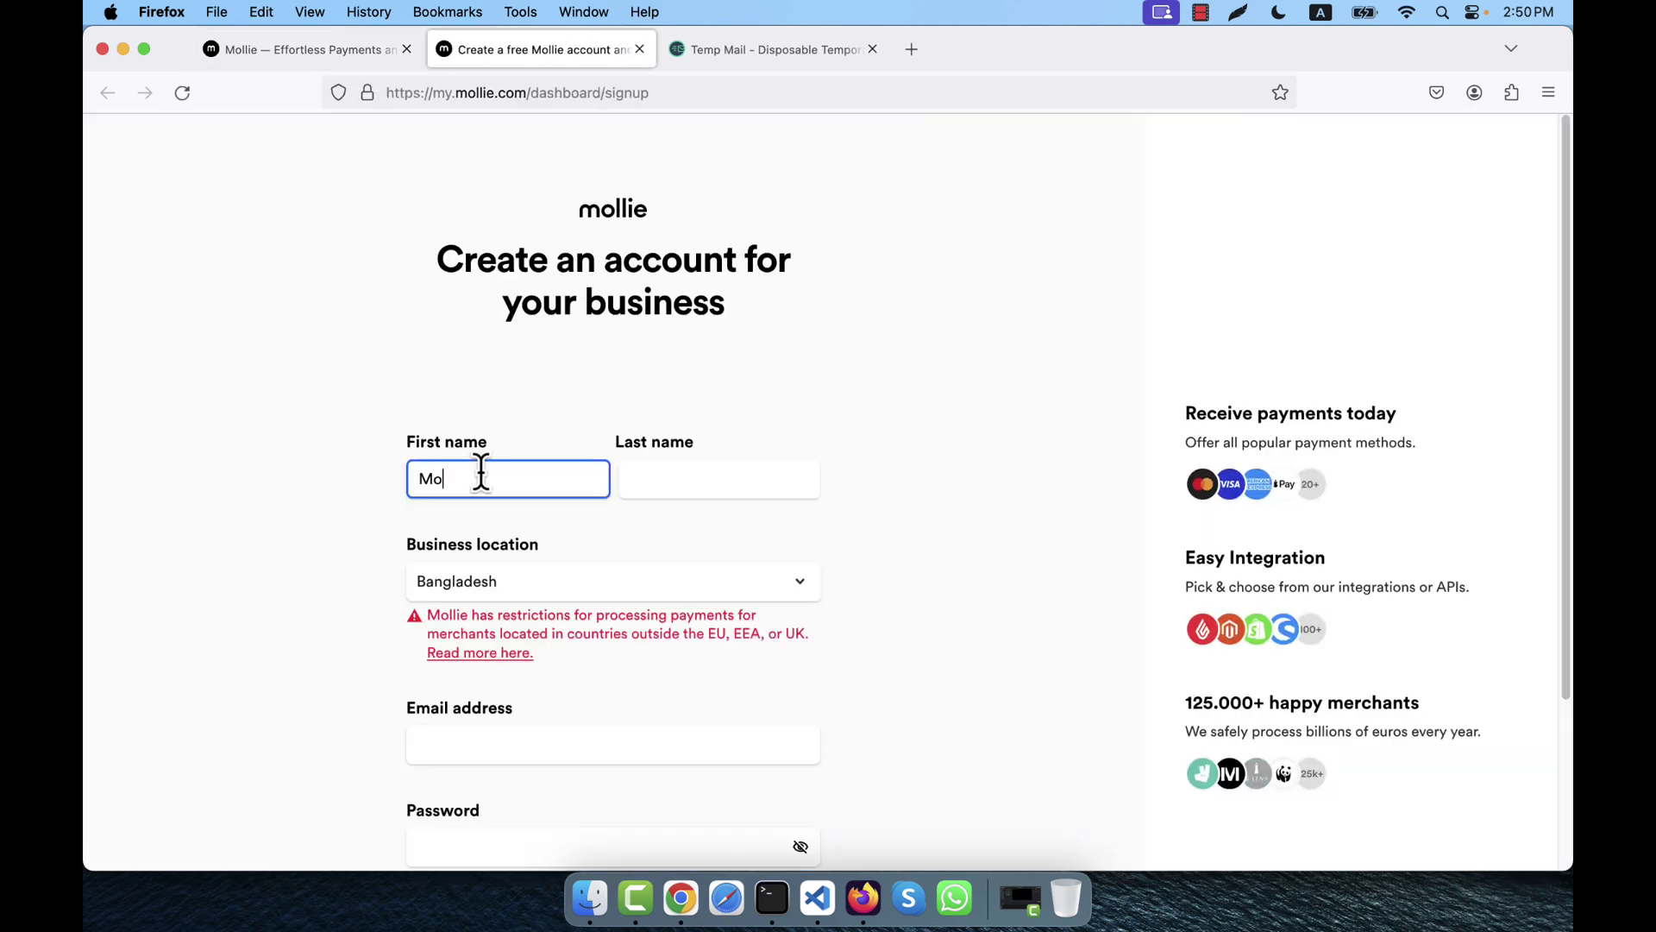
pyautogui.write('rshedul')
pyautogui.press('Tab')
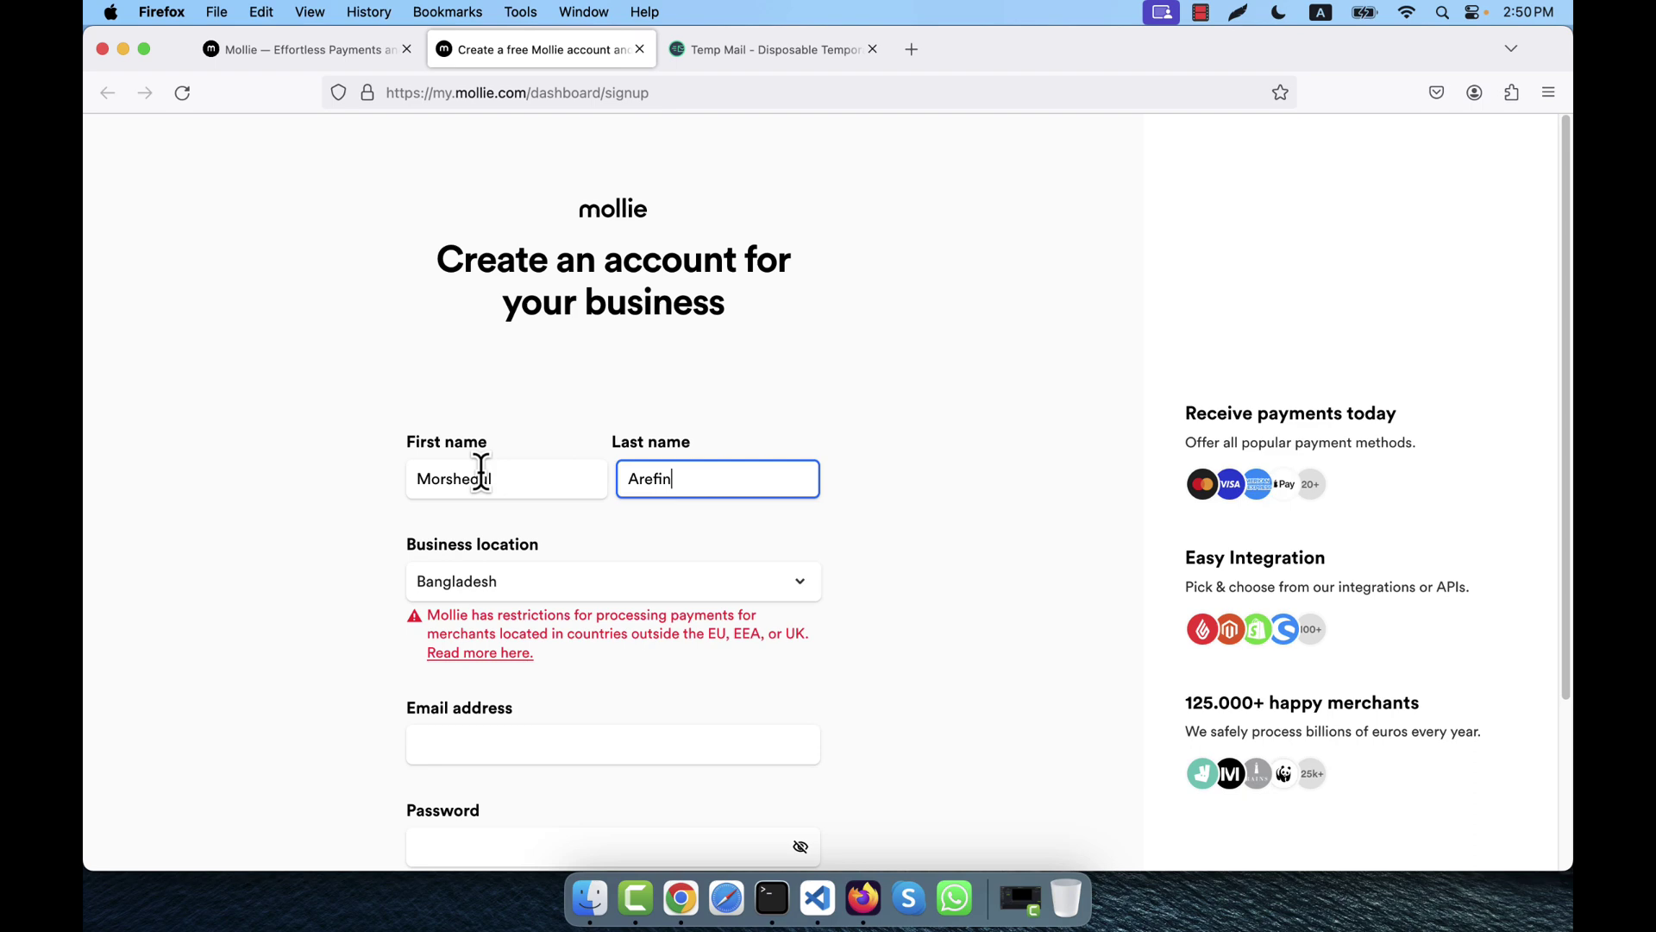
pyautogui.scroll(-1, 552, 535)
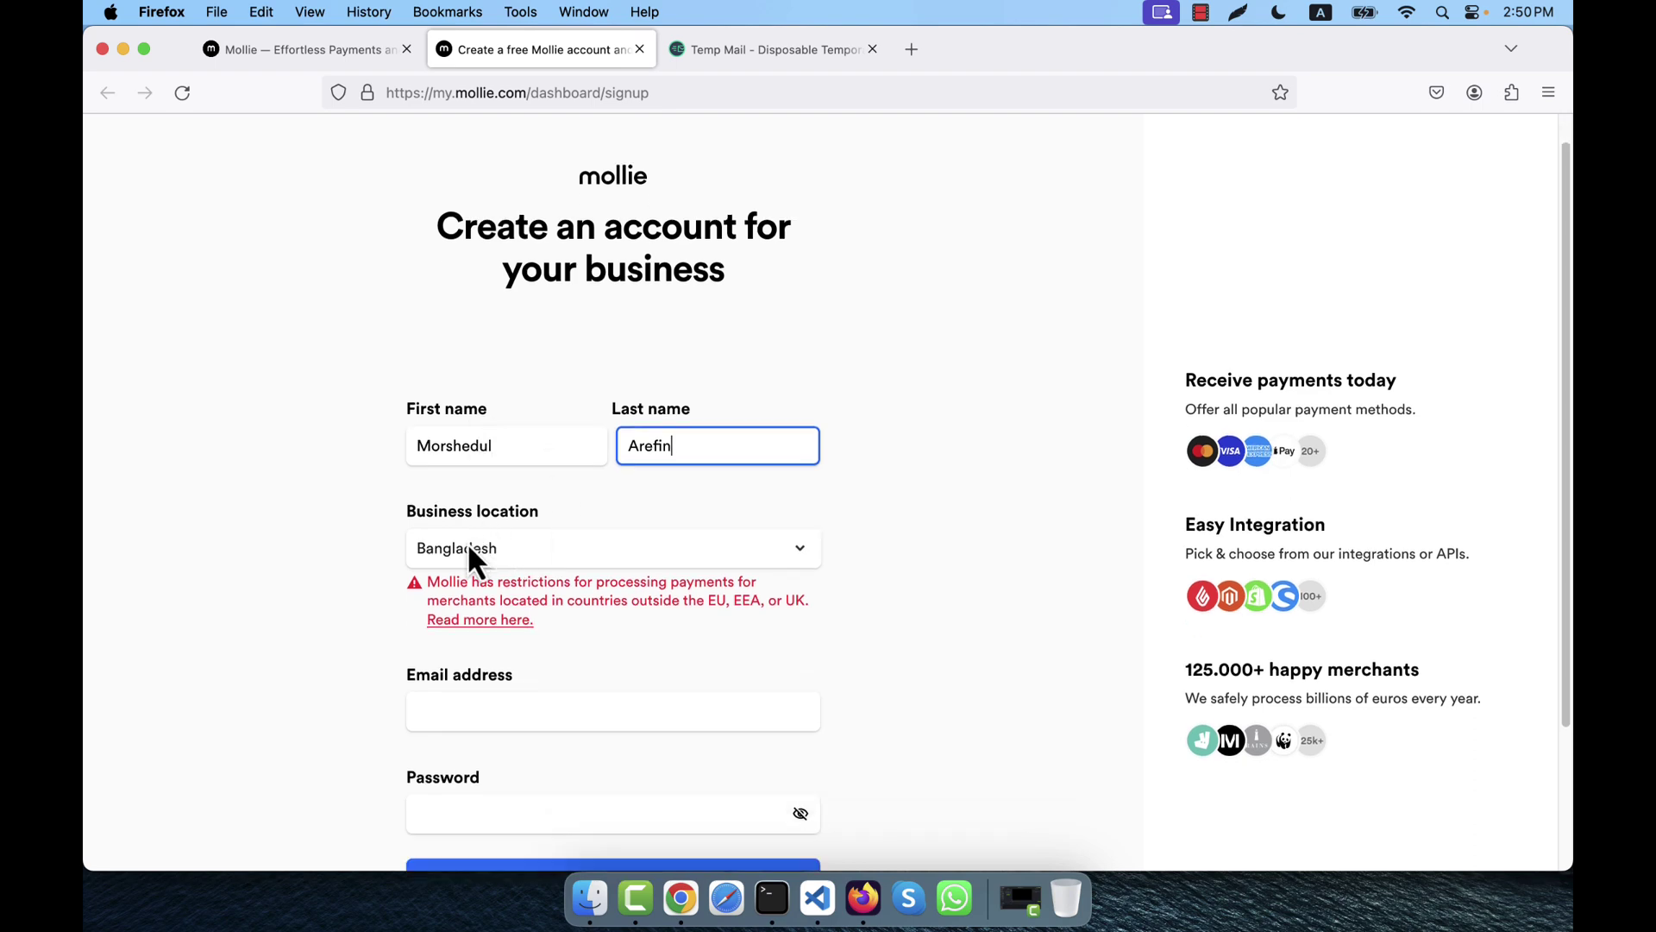
pyautogui.scroll(-3, 470, 550)
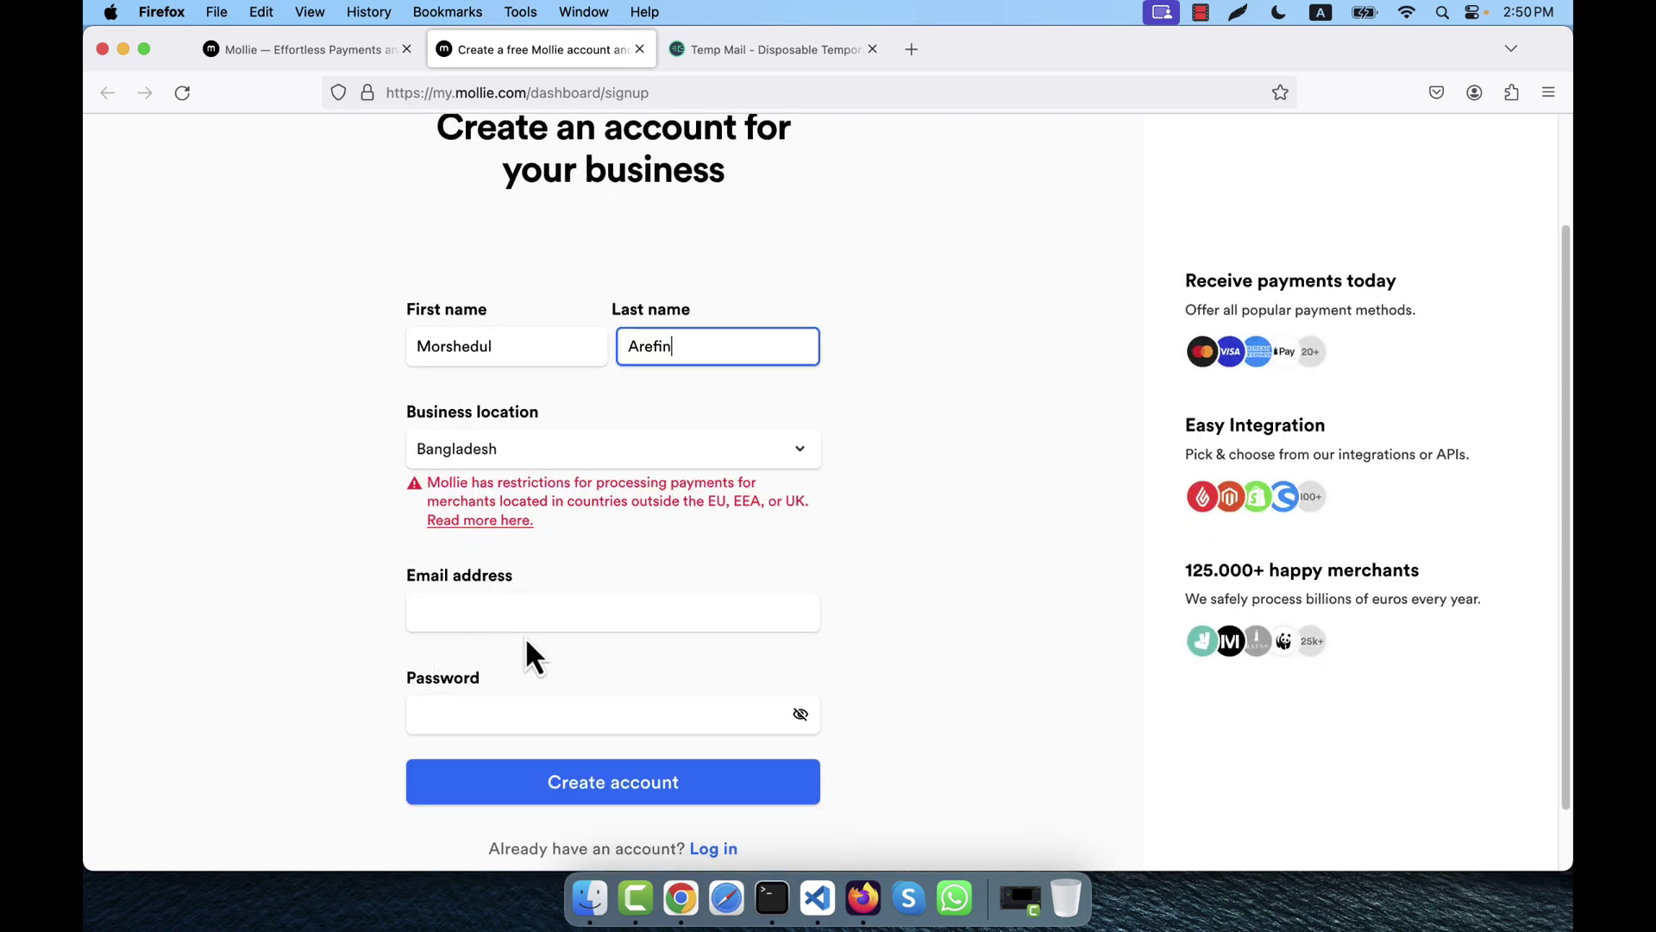
# Copy the temporary email address from Temp Mail for use on the signup form
pyautogui.click(465, 604)
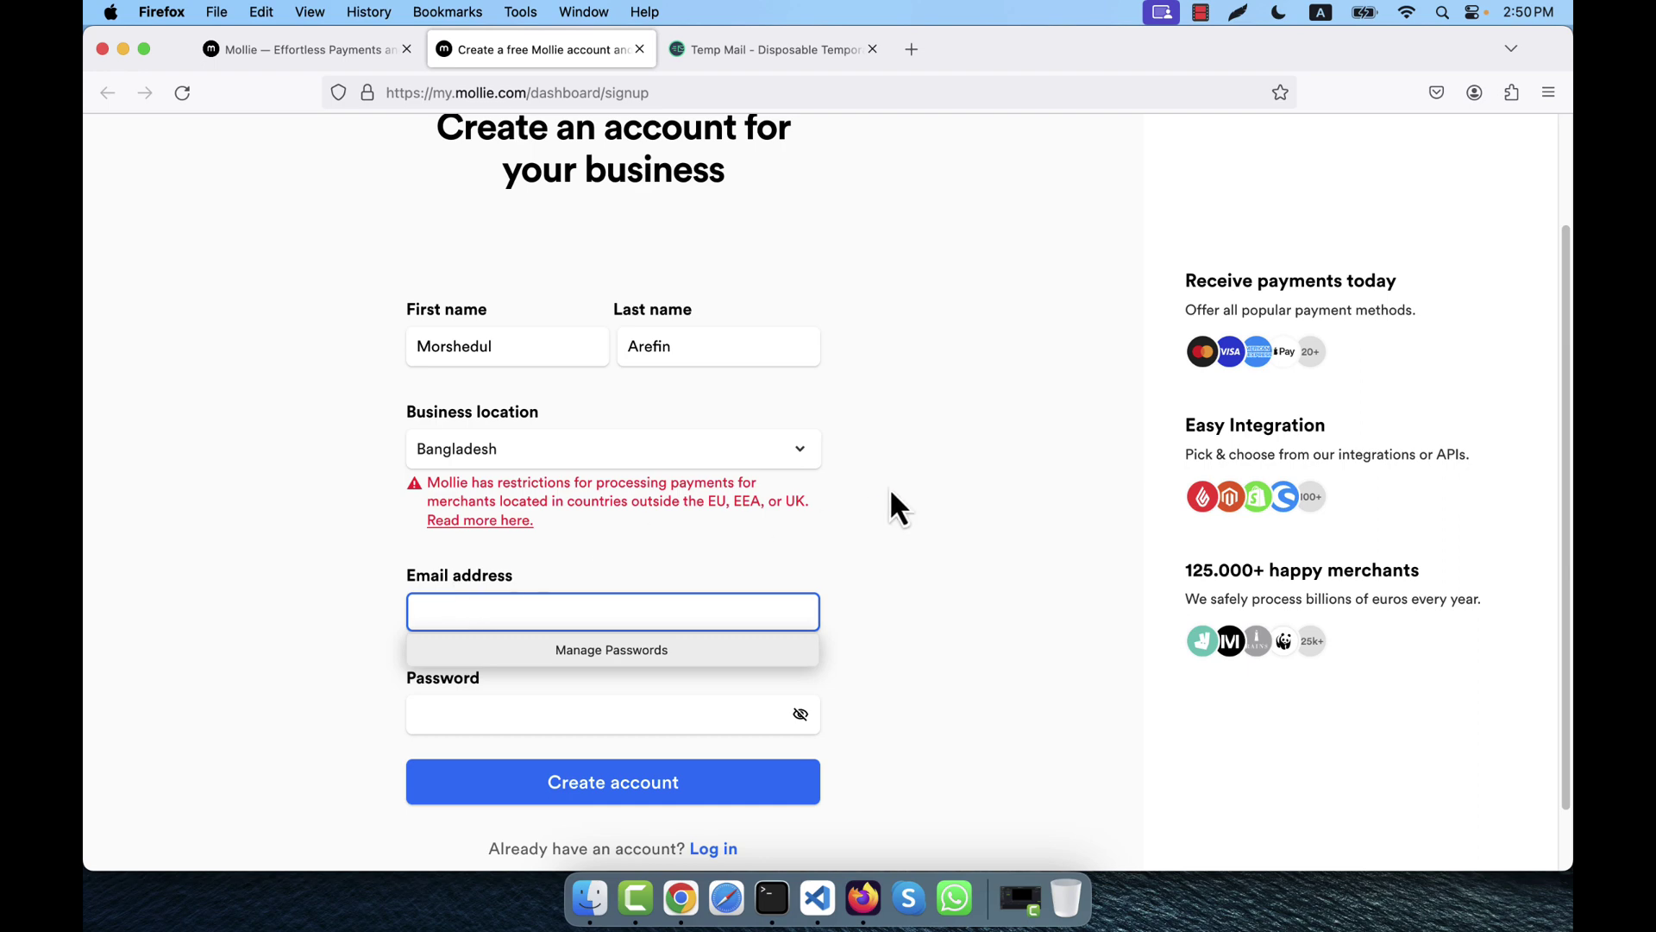
pyautogui.click(743, 57)
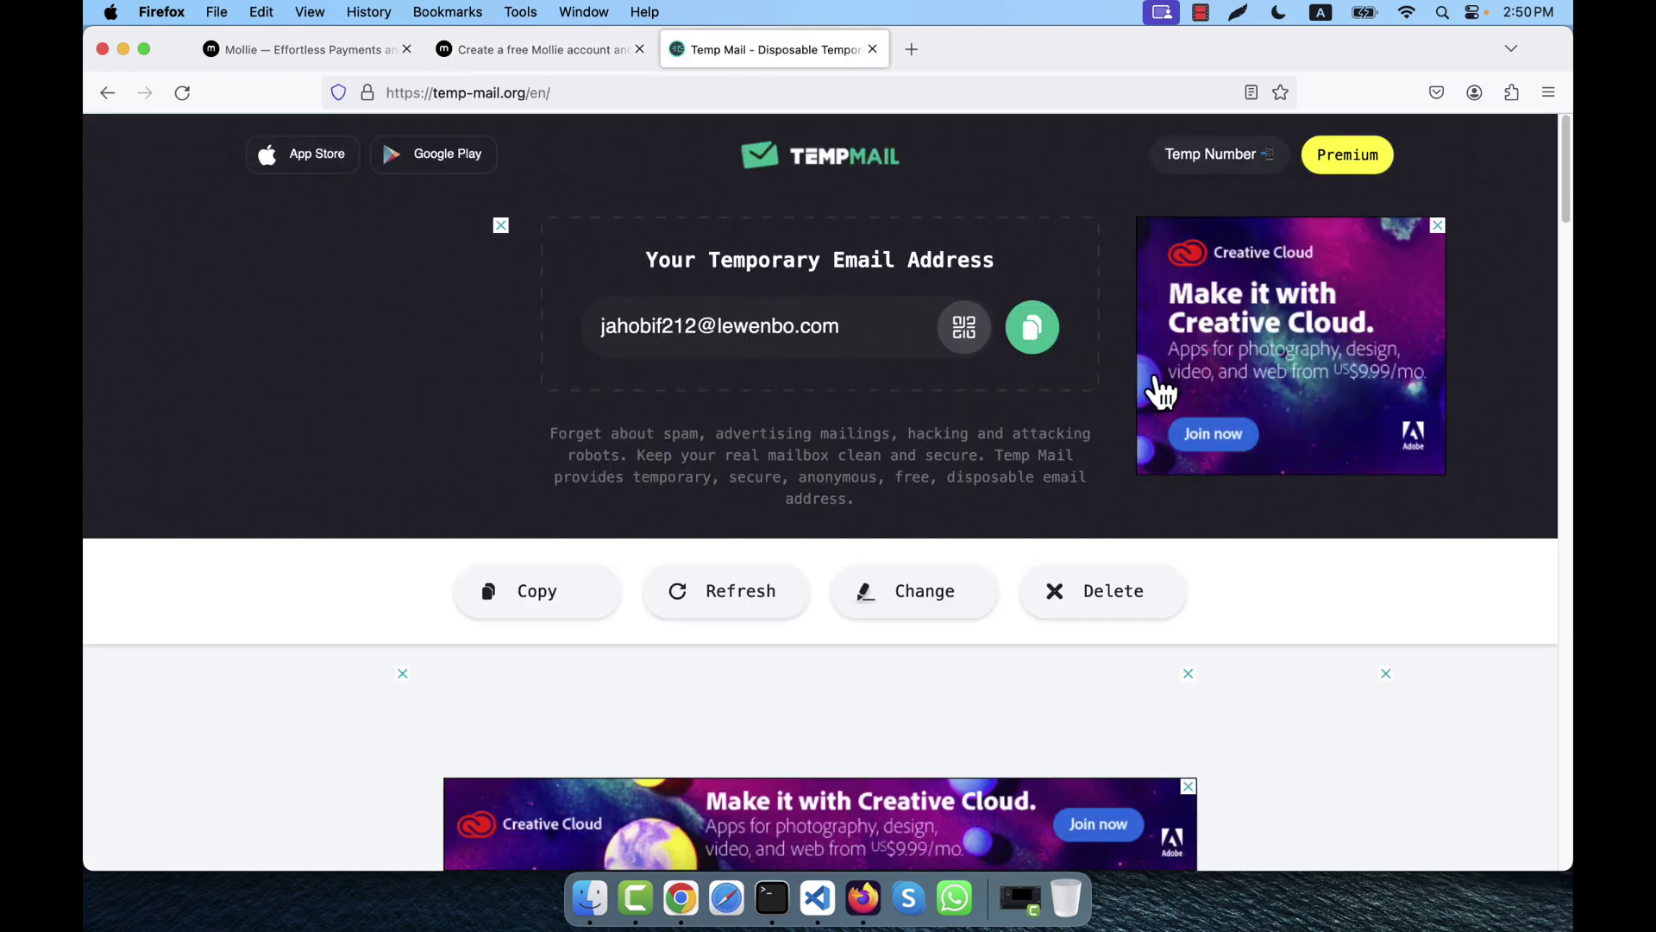
pyautogui.click(1034, 328)
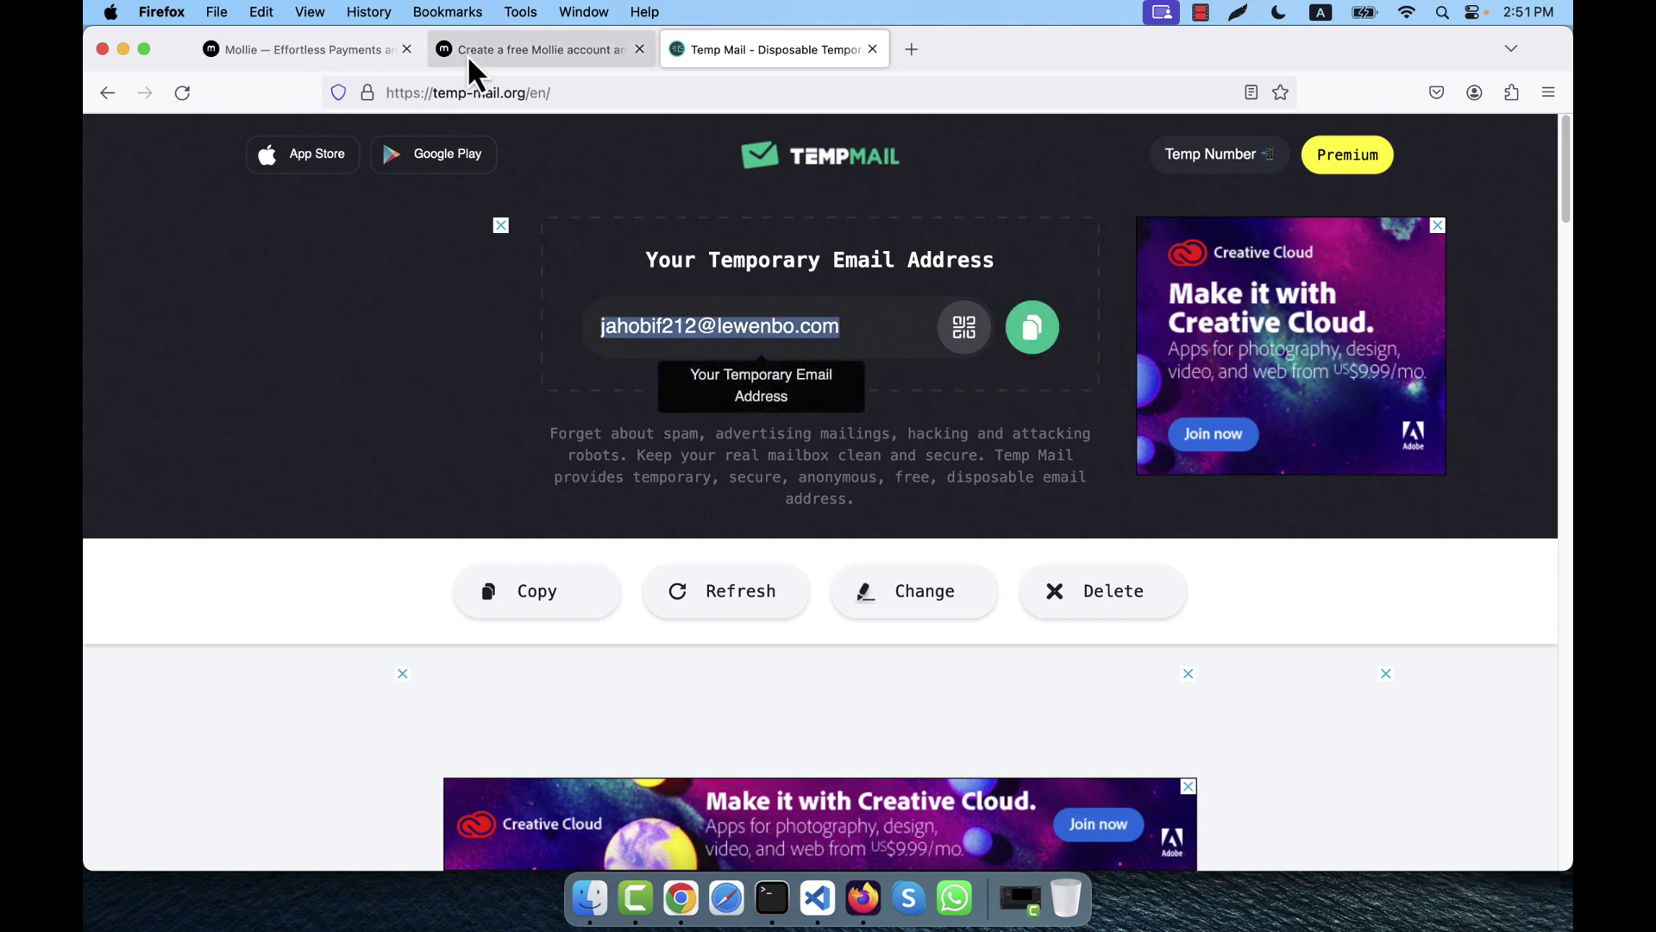
pyautogui.click(391, 54)
pyautogui.click(476, 52)
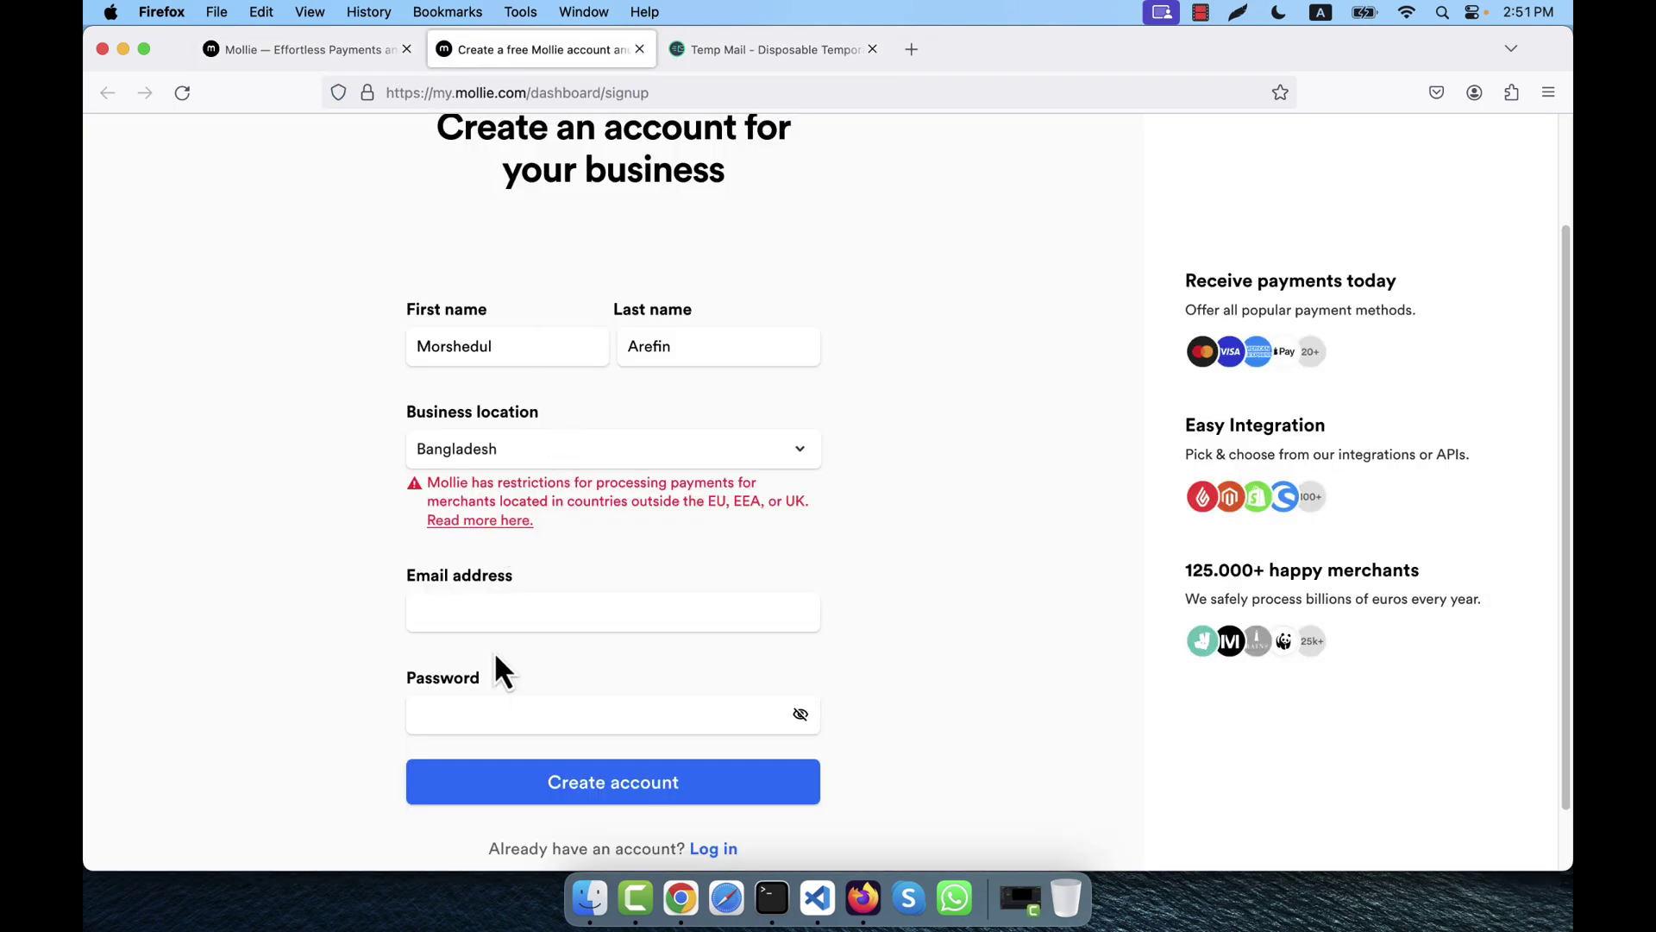
# Create the account with the pasted temporary email and a password, declining Firefox's password save
pyautogui.click(499, 612)
pyautogui.press('super+v')
pyautogui.click(596, 702)
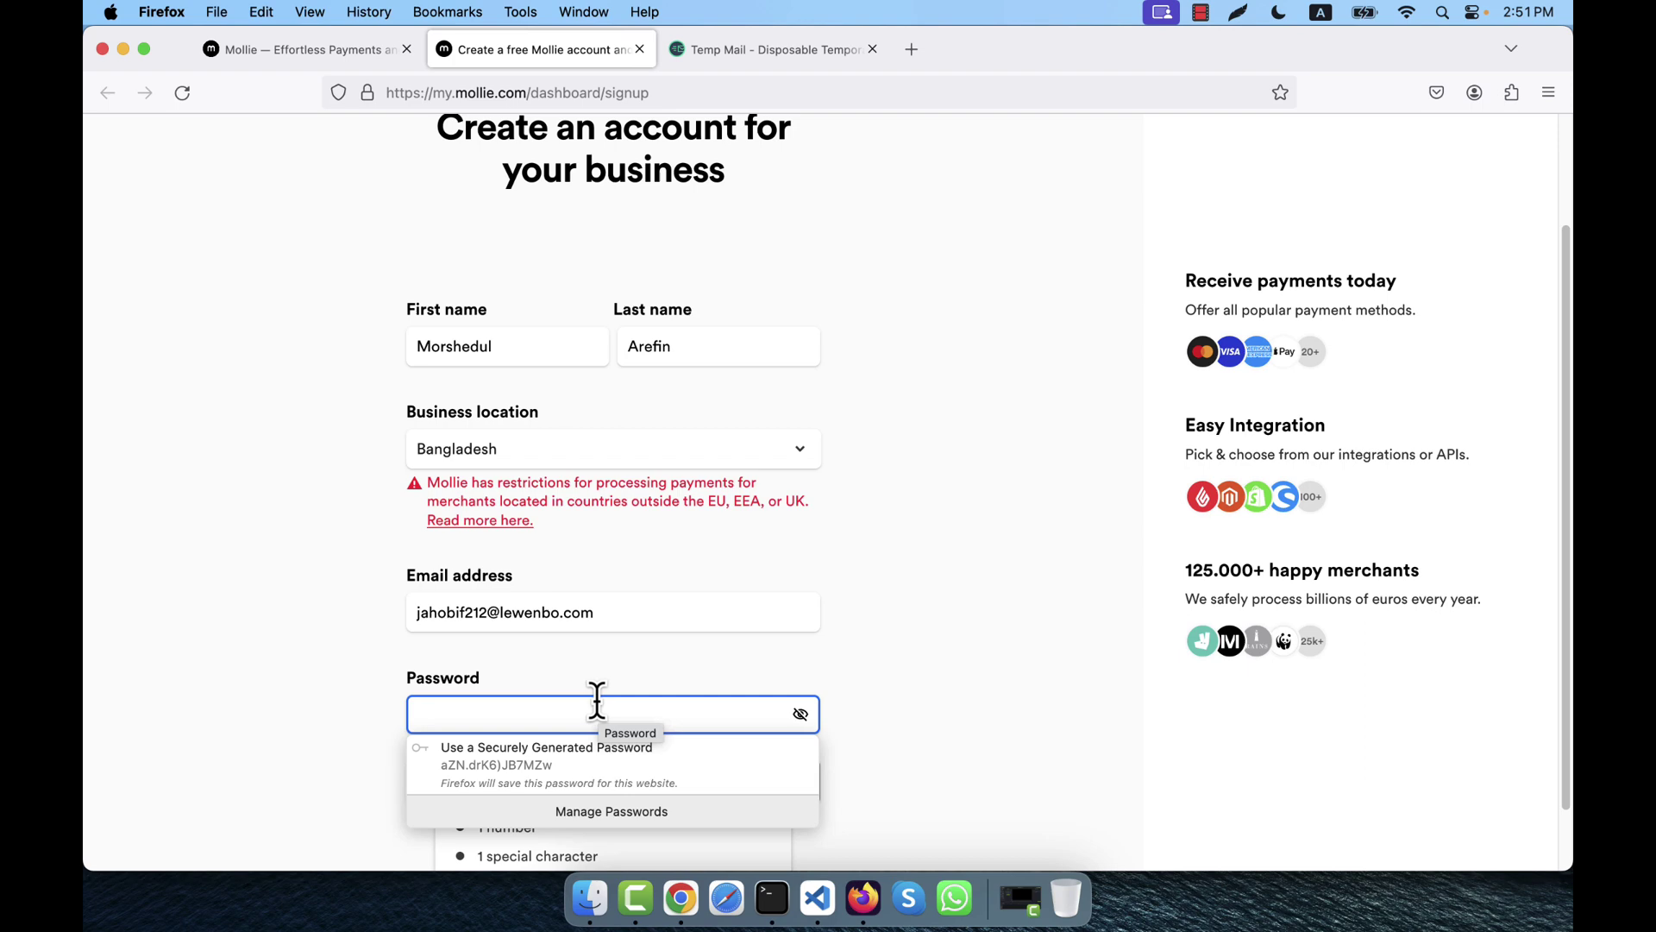
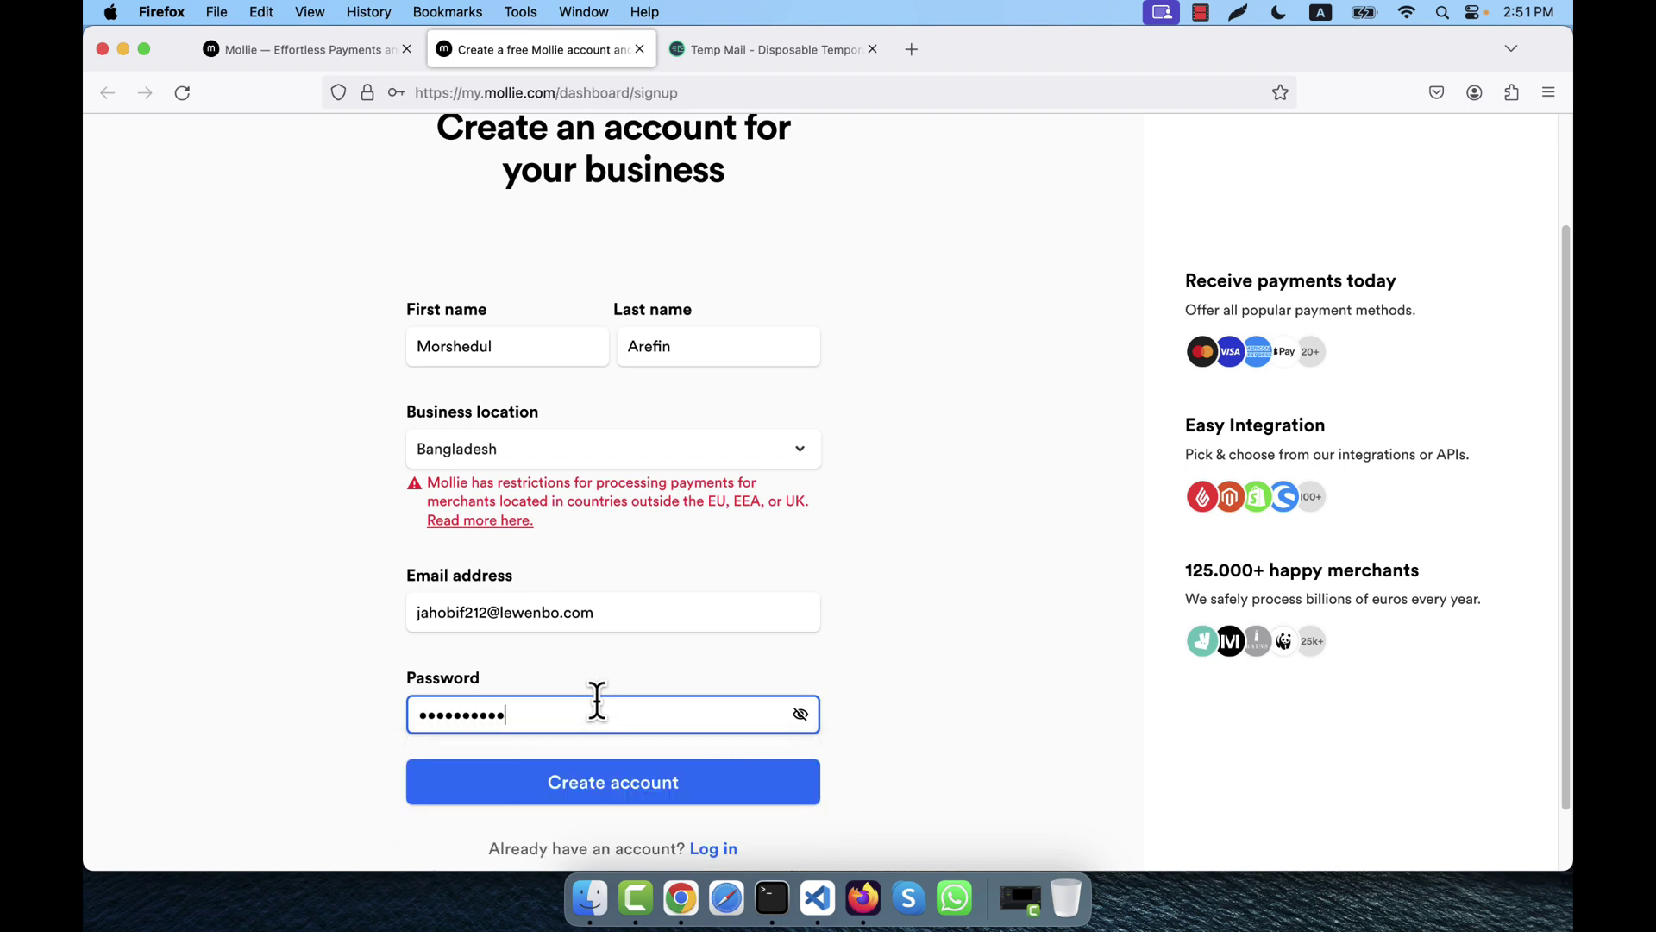
pyautogui.press('Return')
pyautogui.click(659, 345)
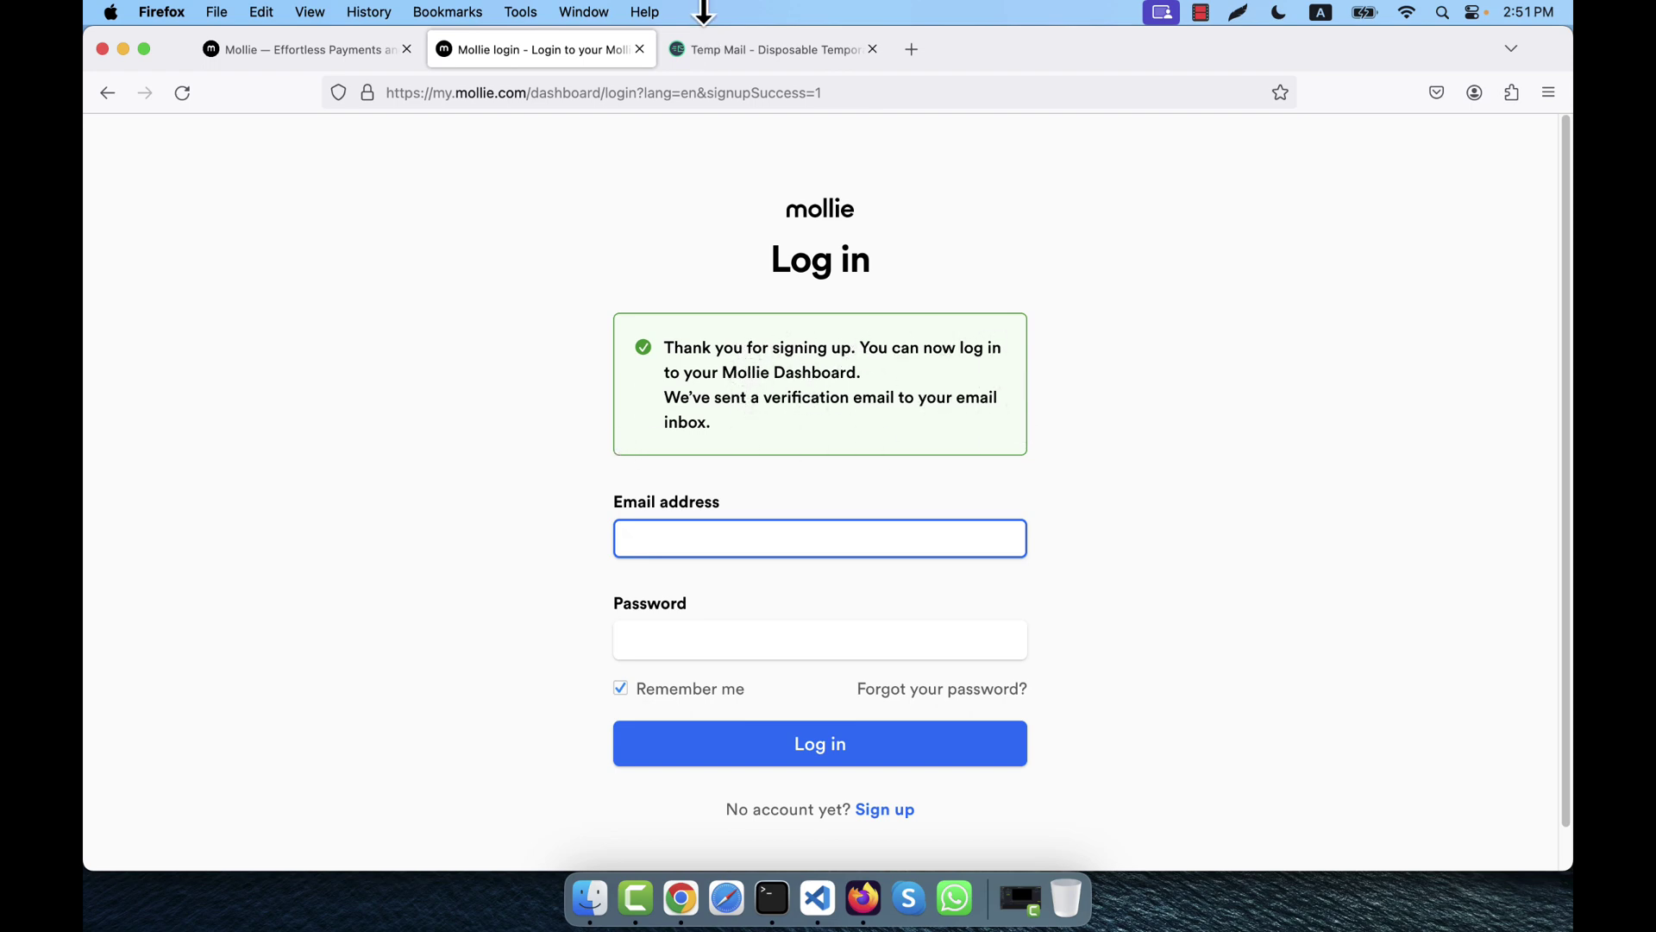
# Open the 'Verify your email address' message in the Temp Mail inbox and verify the email
pyautogui.click(716, 49)
pyautogui.scroll(-5, 784, 587)
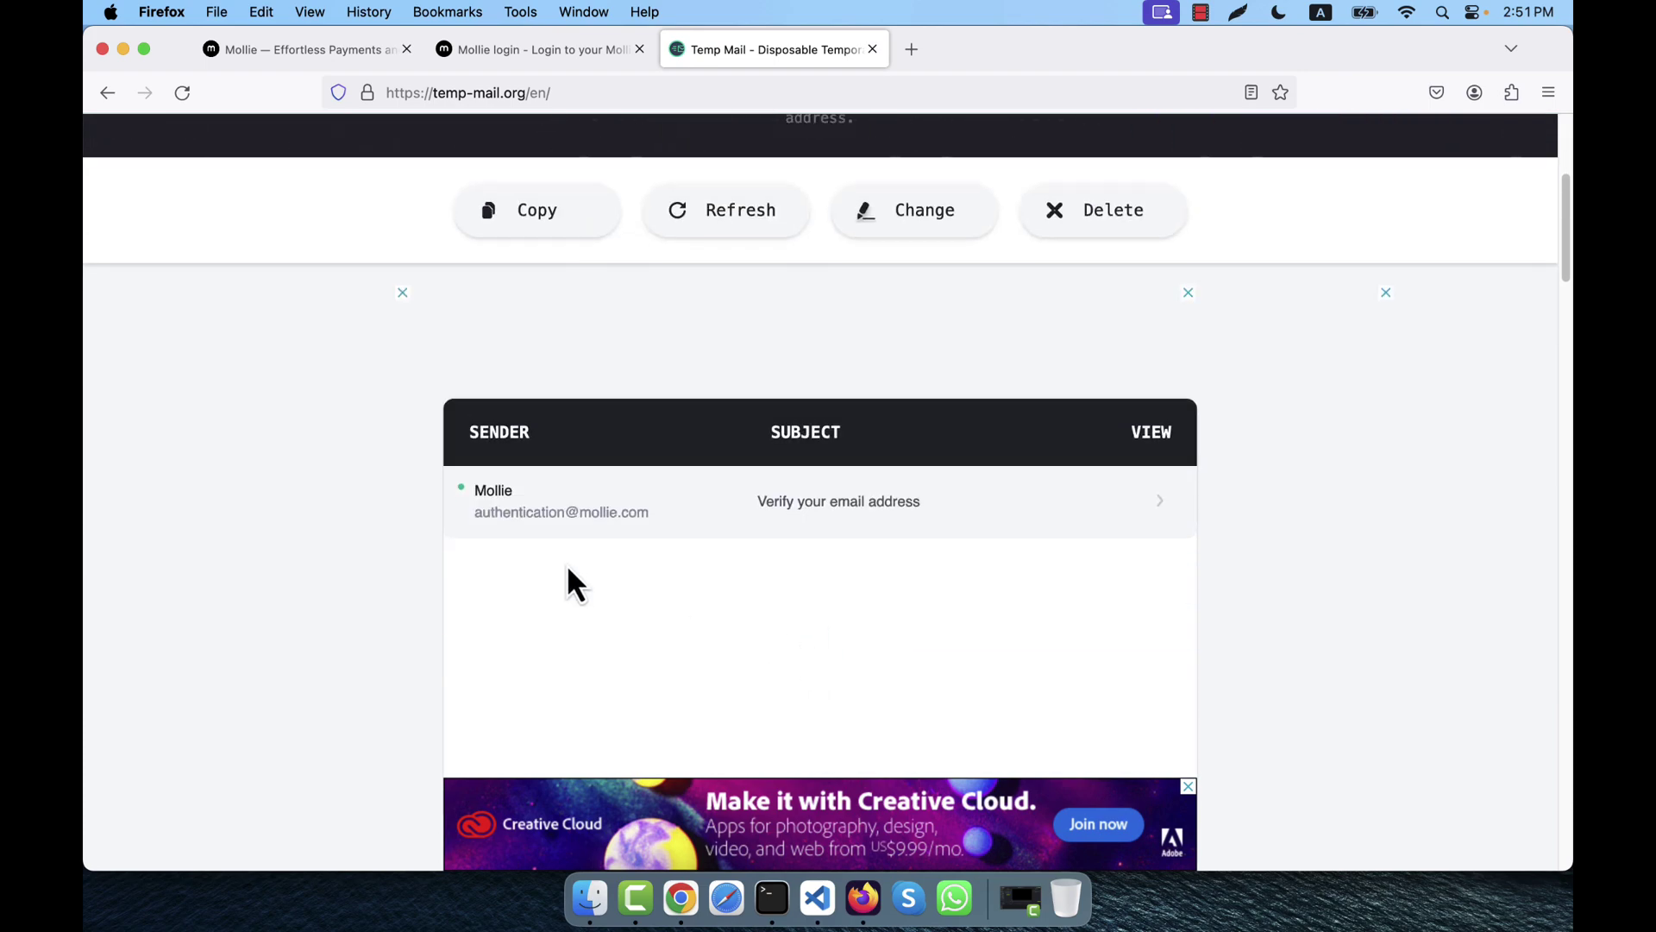
pyautogui.click(841, 509)
pyautogui.scroll(-3, 1057, 535)
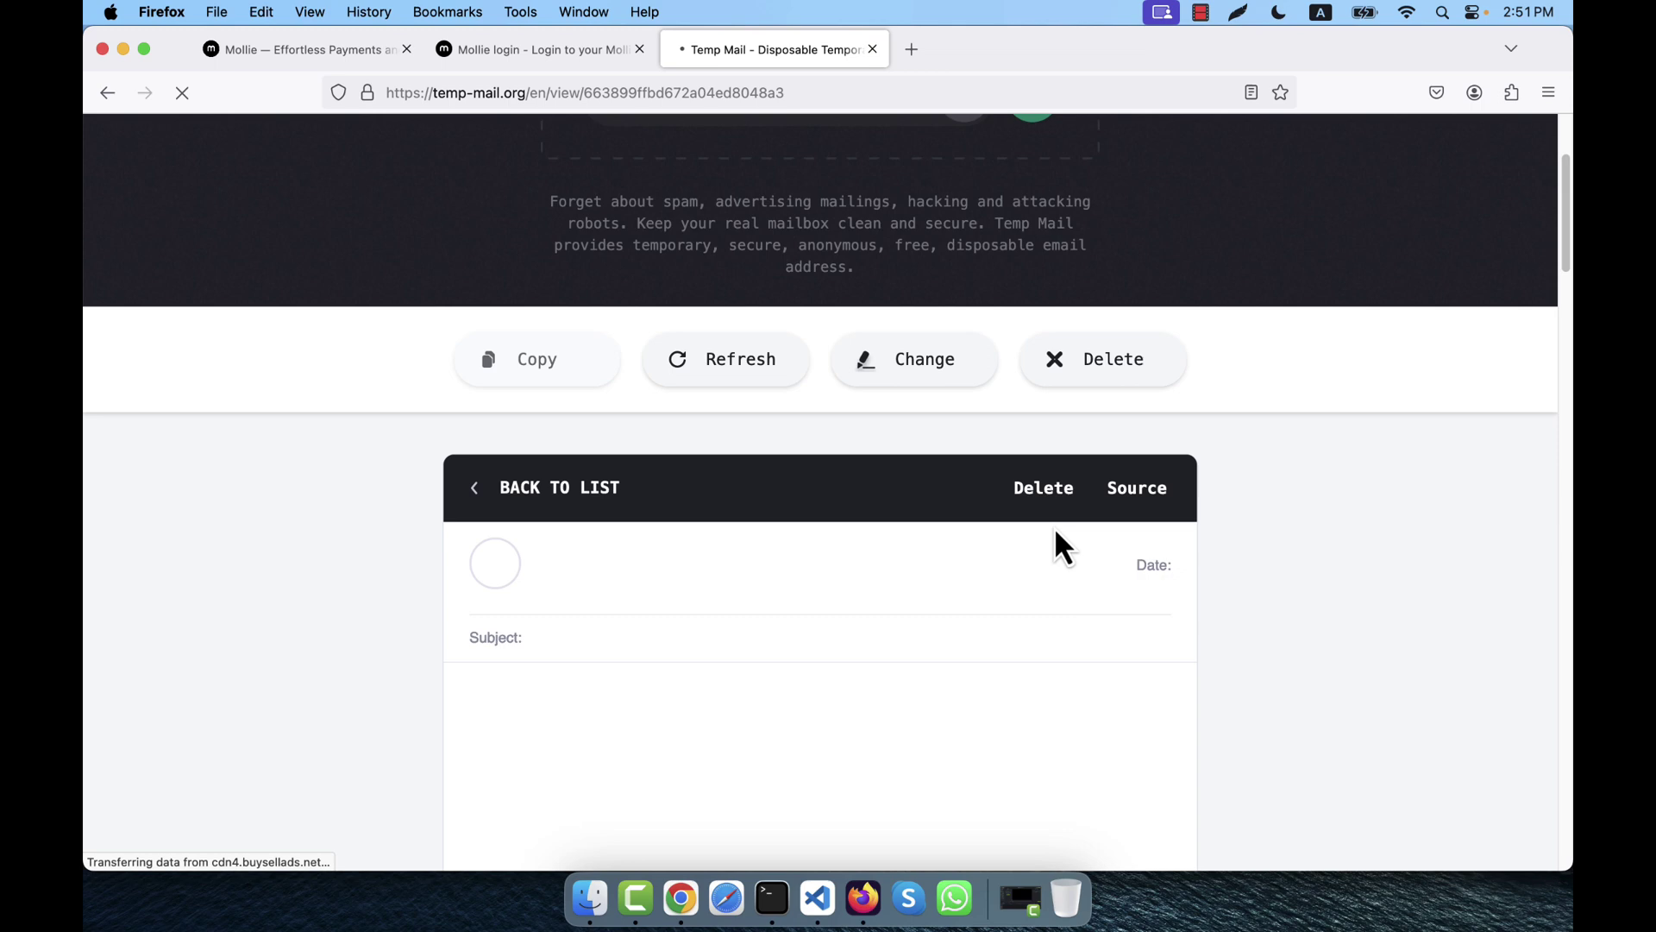
pyautogui.scroll(-5, 1054, 546)
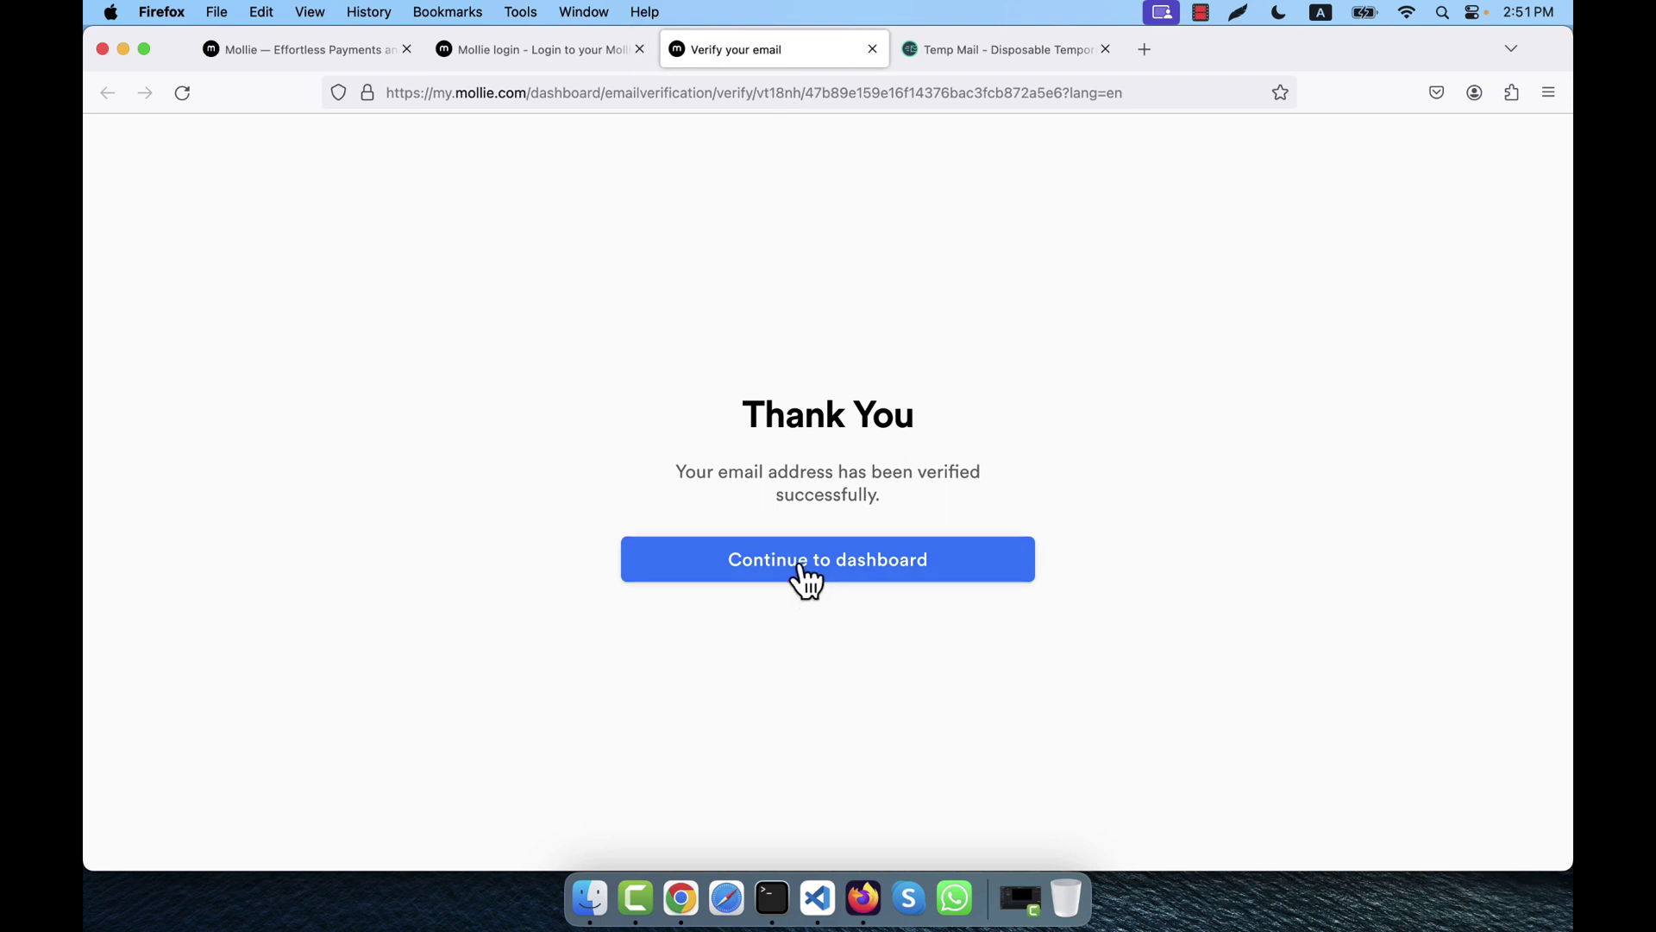
# Log in to the dashboard with the account email and password, declining the browser password save
pyautogui.click(804, 573)
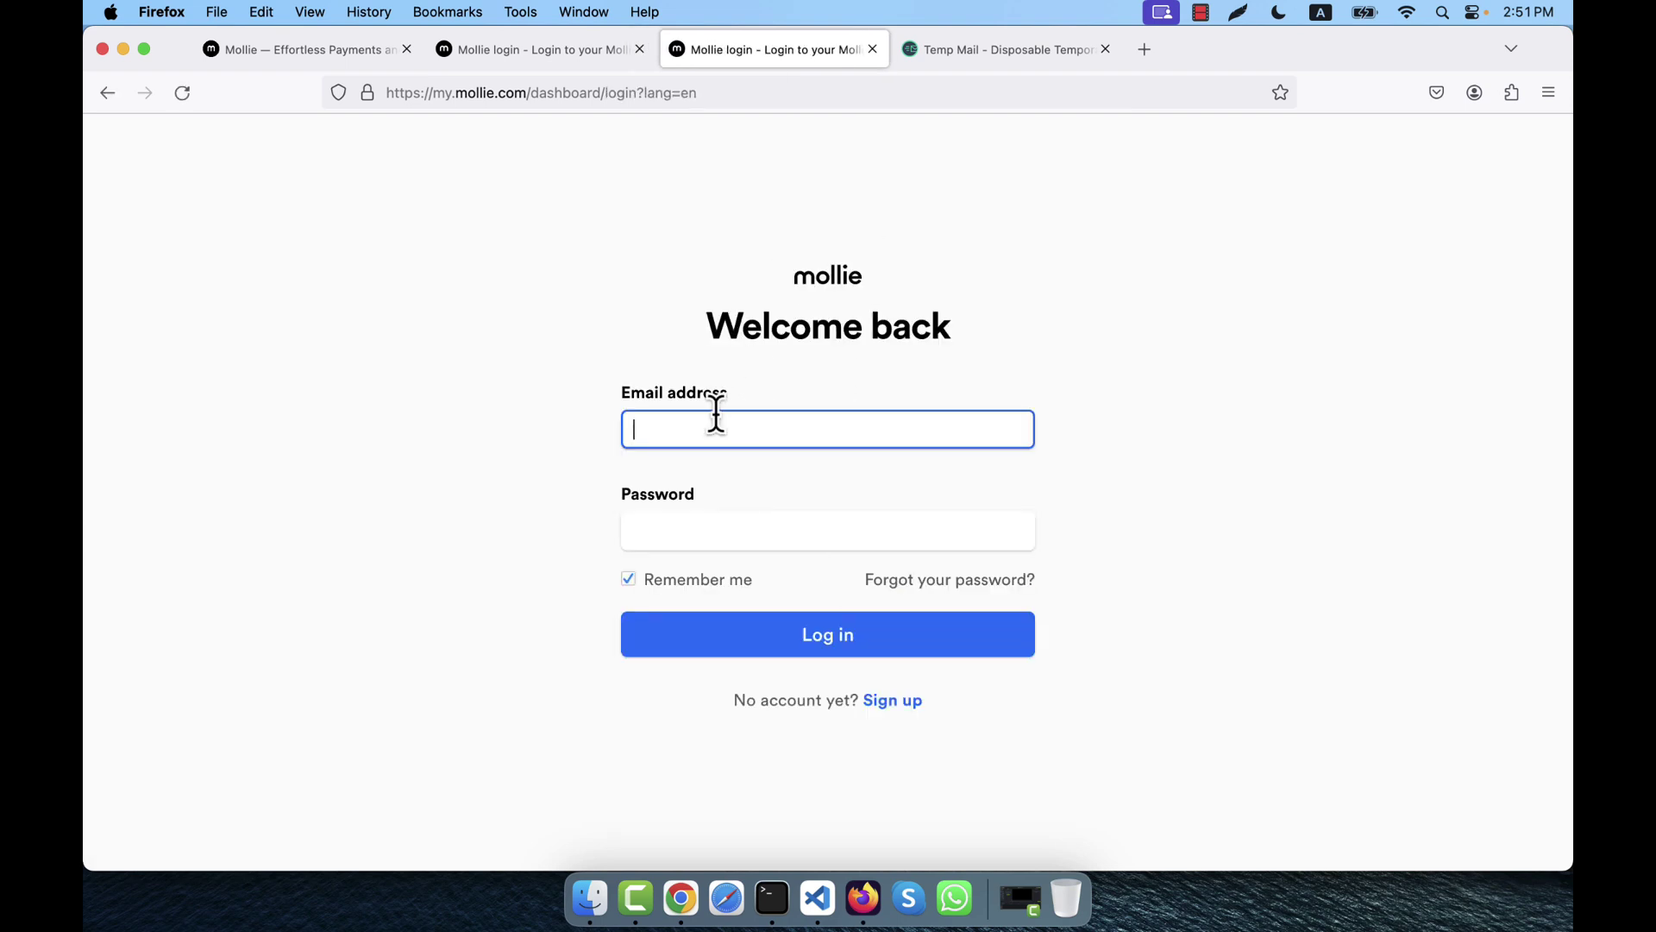
pyautogui.press('super+v')
pyautogui.press('Tab')
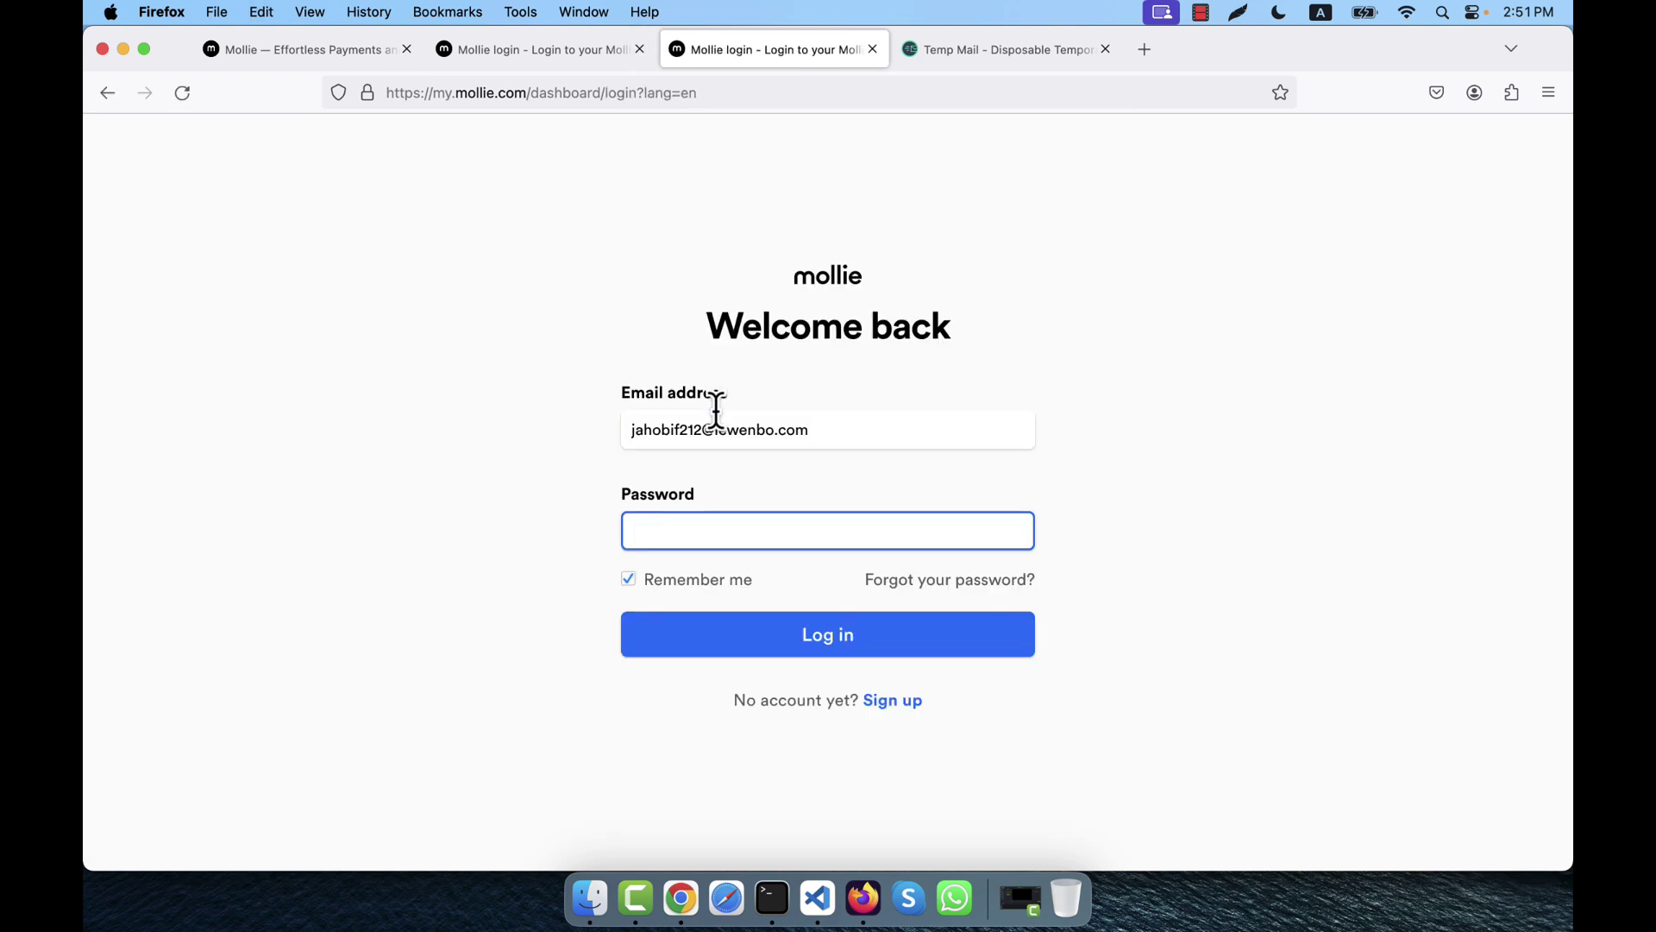
pyautogui.write('a')
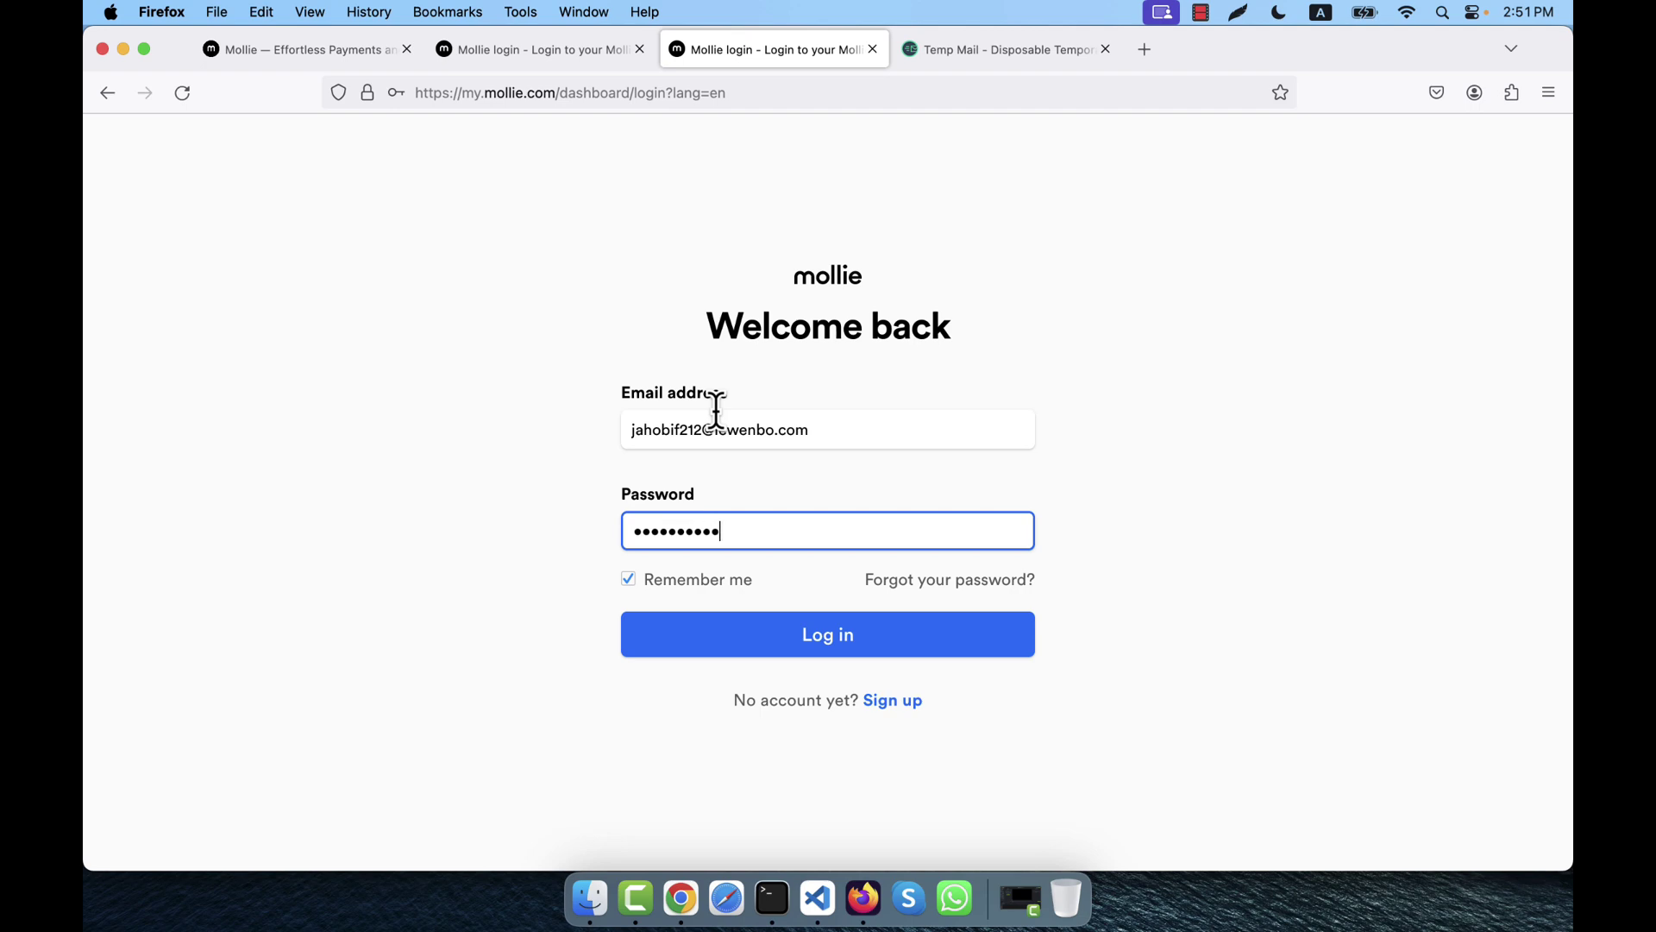
pyautogui.press('Return')
pyautogui.click(645, 337)
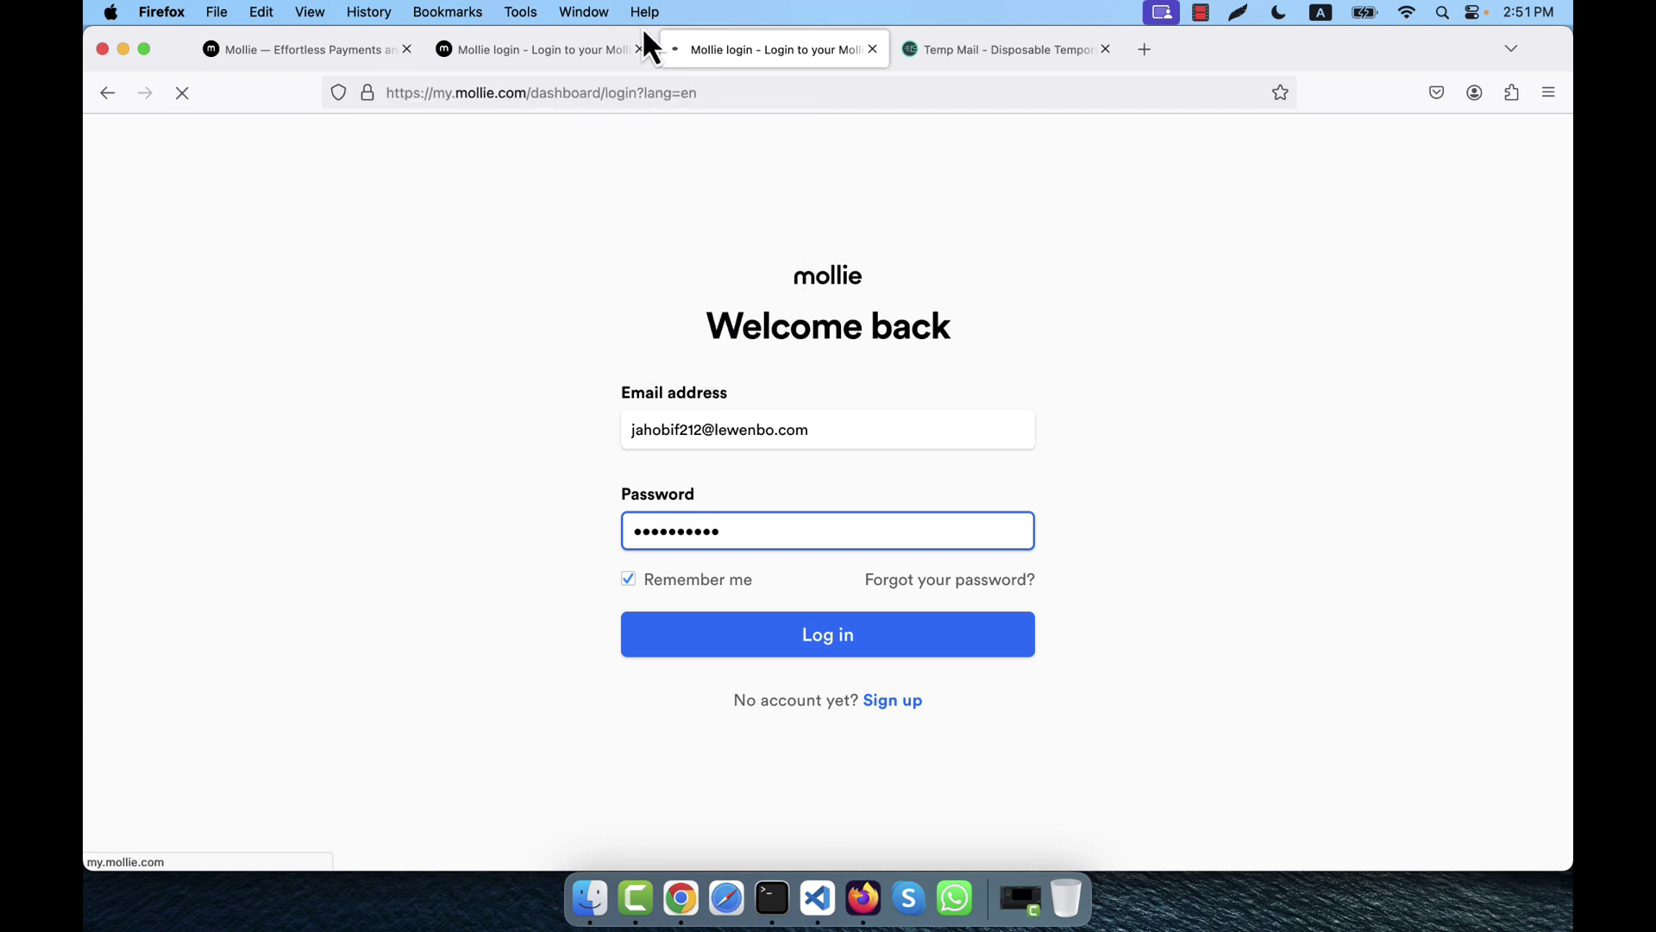
# Close the leftover login tab and the original Mollie homepage tab
pyautogui.click(568, 49)
pyautogui.click(639, 49)
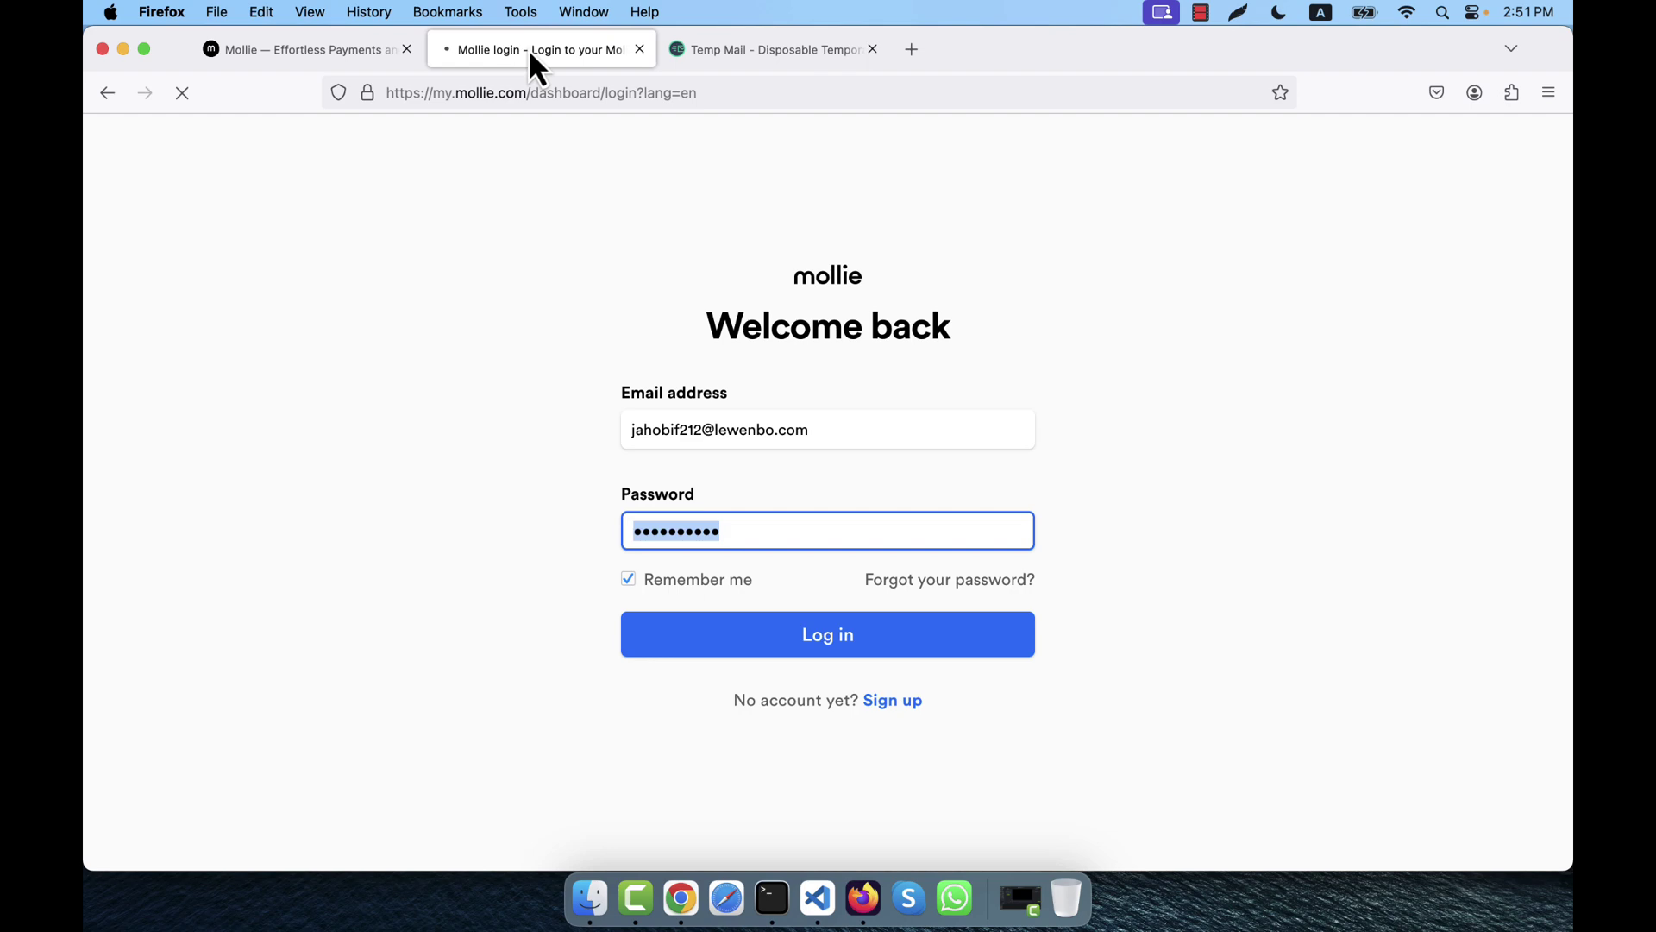
pyautogui.click(324, 49)
pyautogui.click(407, 49)
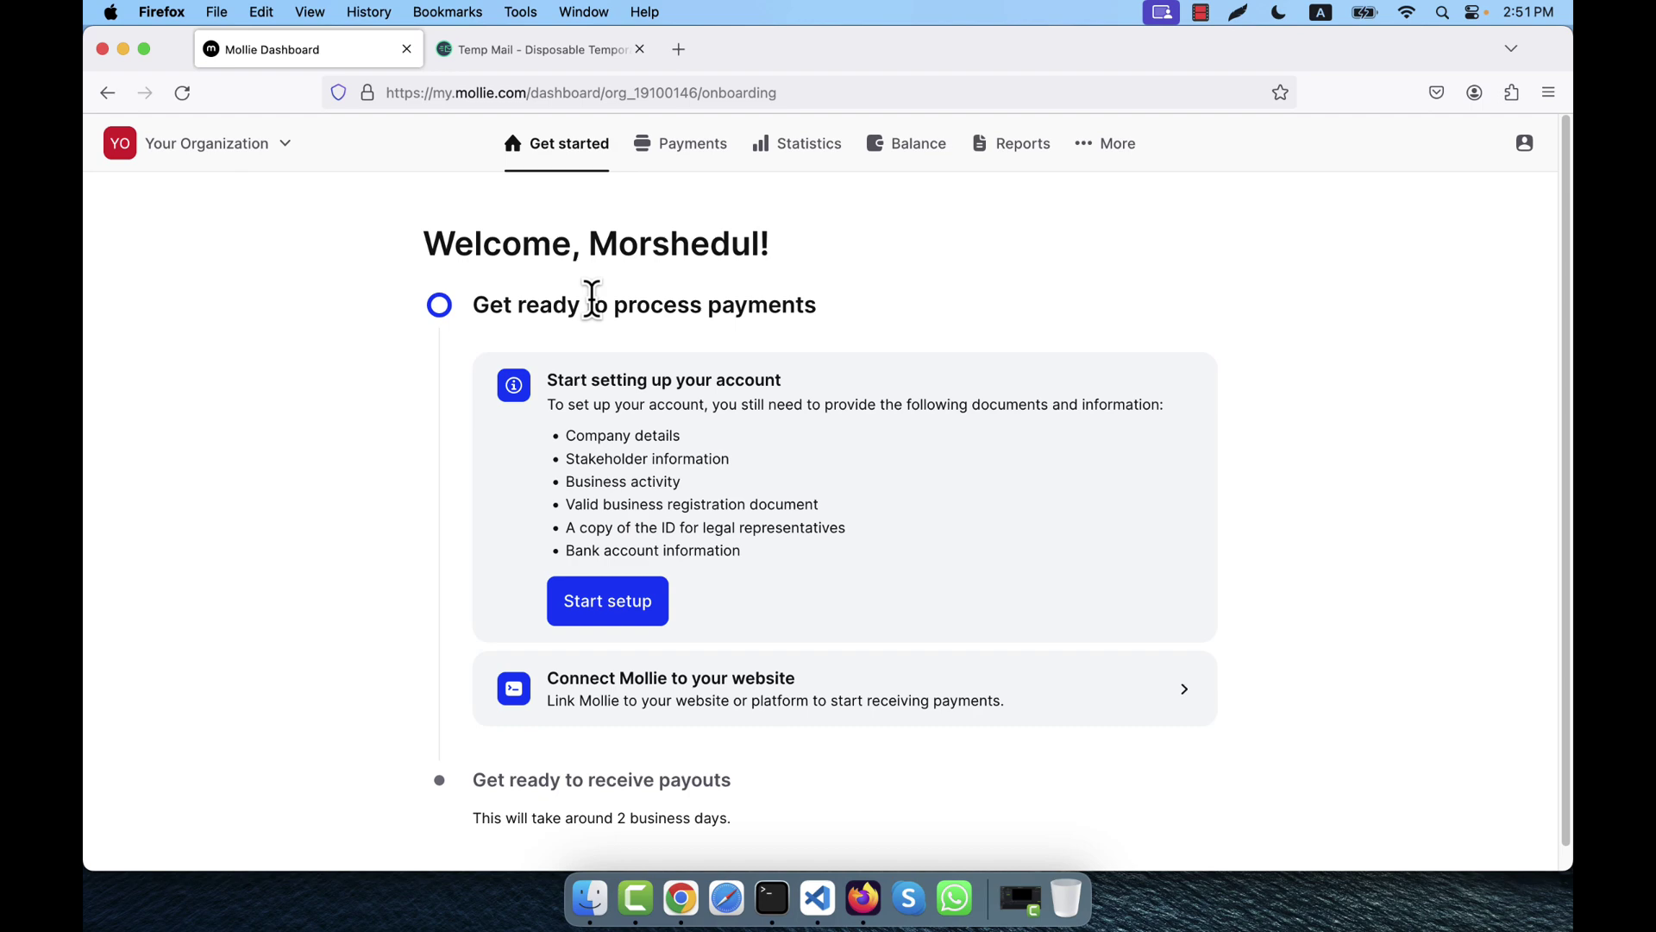
# Go to More > Developers to view the Test profile's API keys
pyautogui.click(1119, 151)
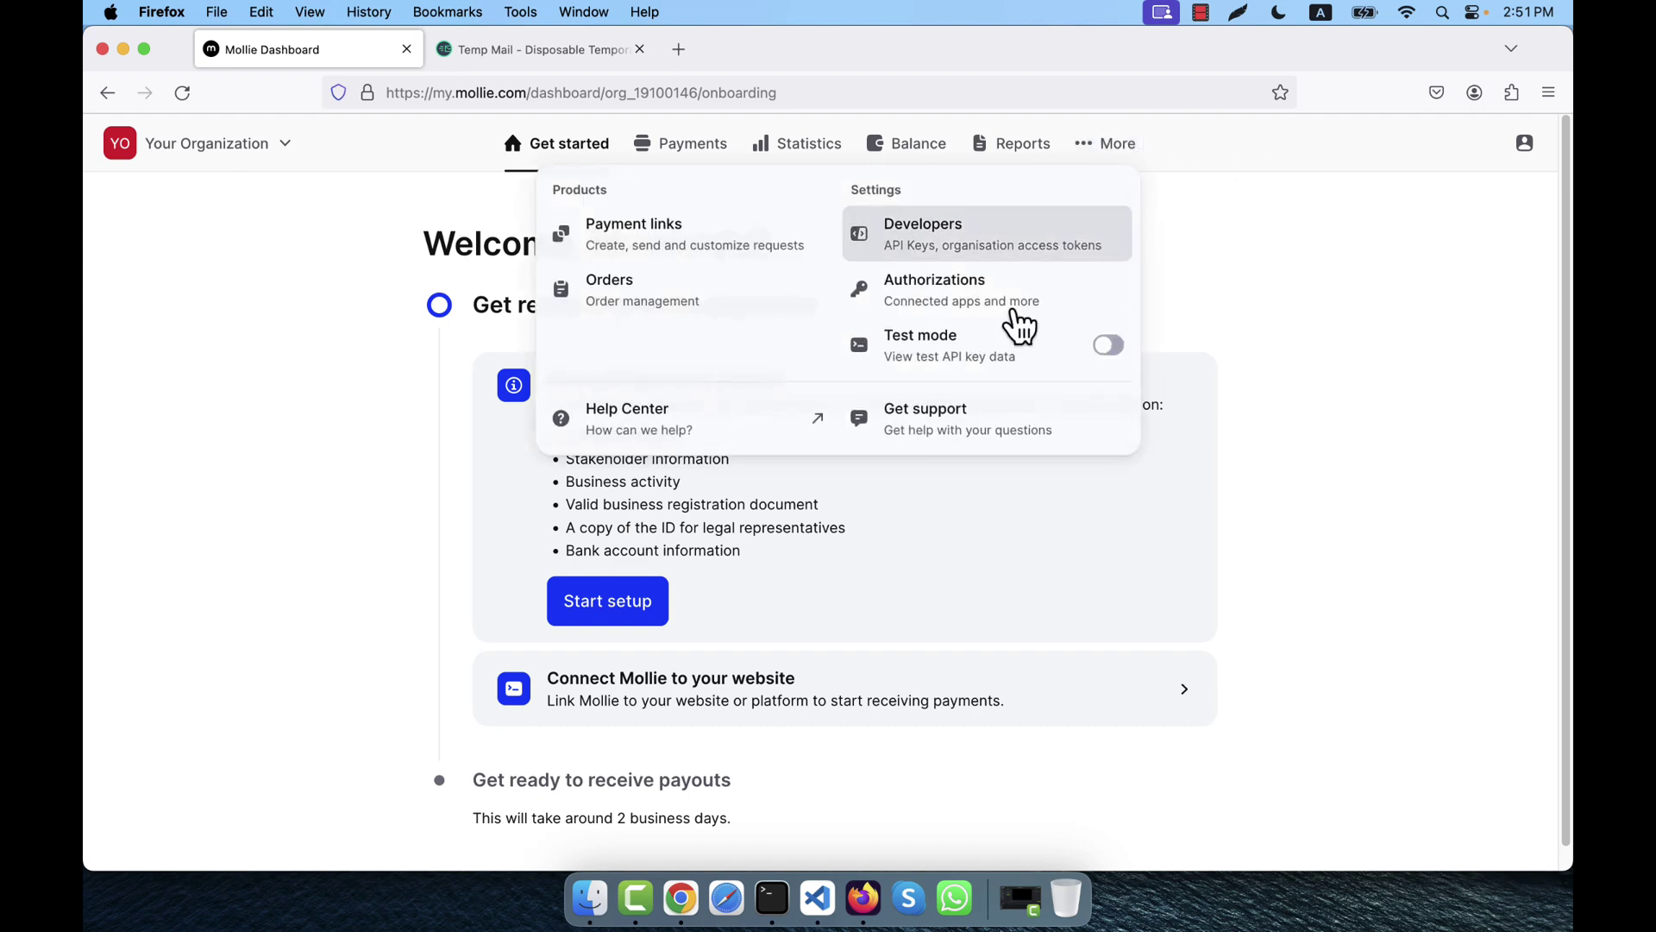
pyautogui.click(927, 255)
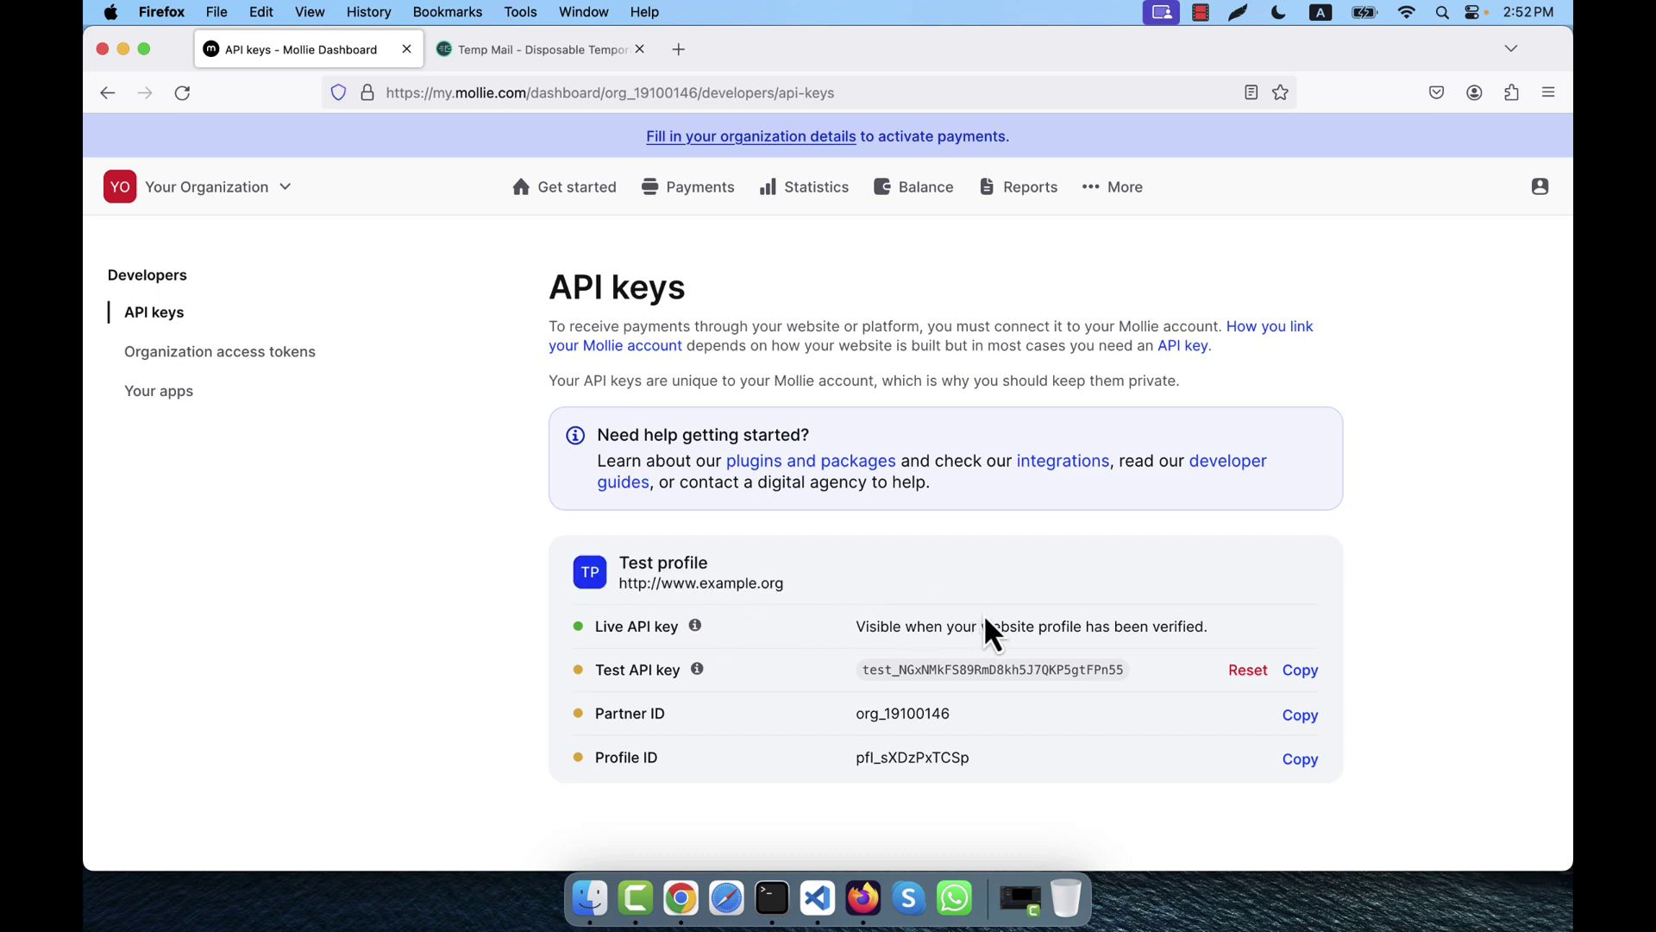
pyautogui.moveTo(612, 671)
pyautogui.moveTo(891, 672); pyautogui.dragTo(1128, 672)
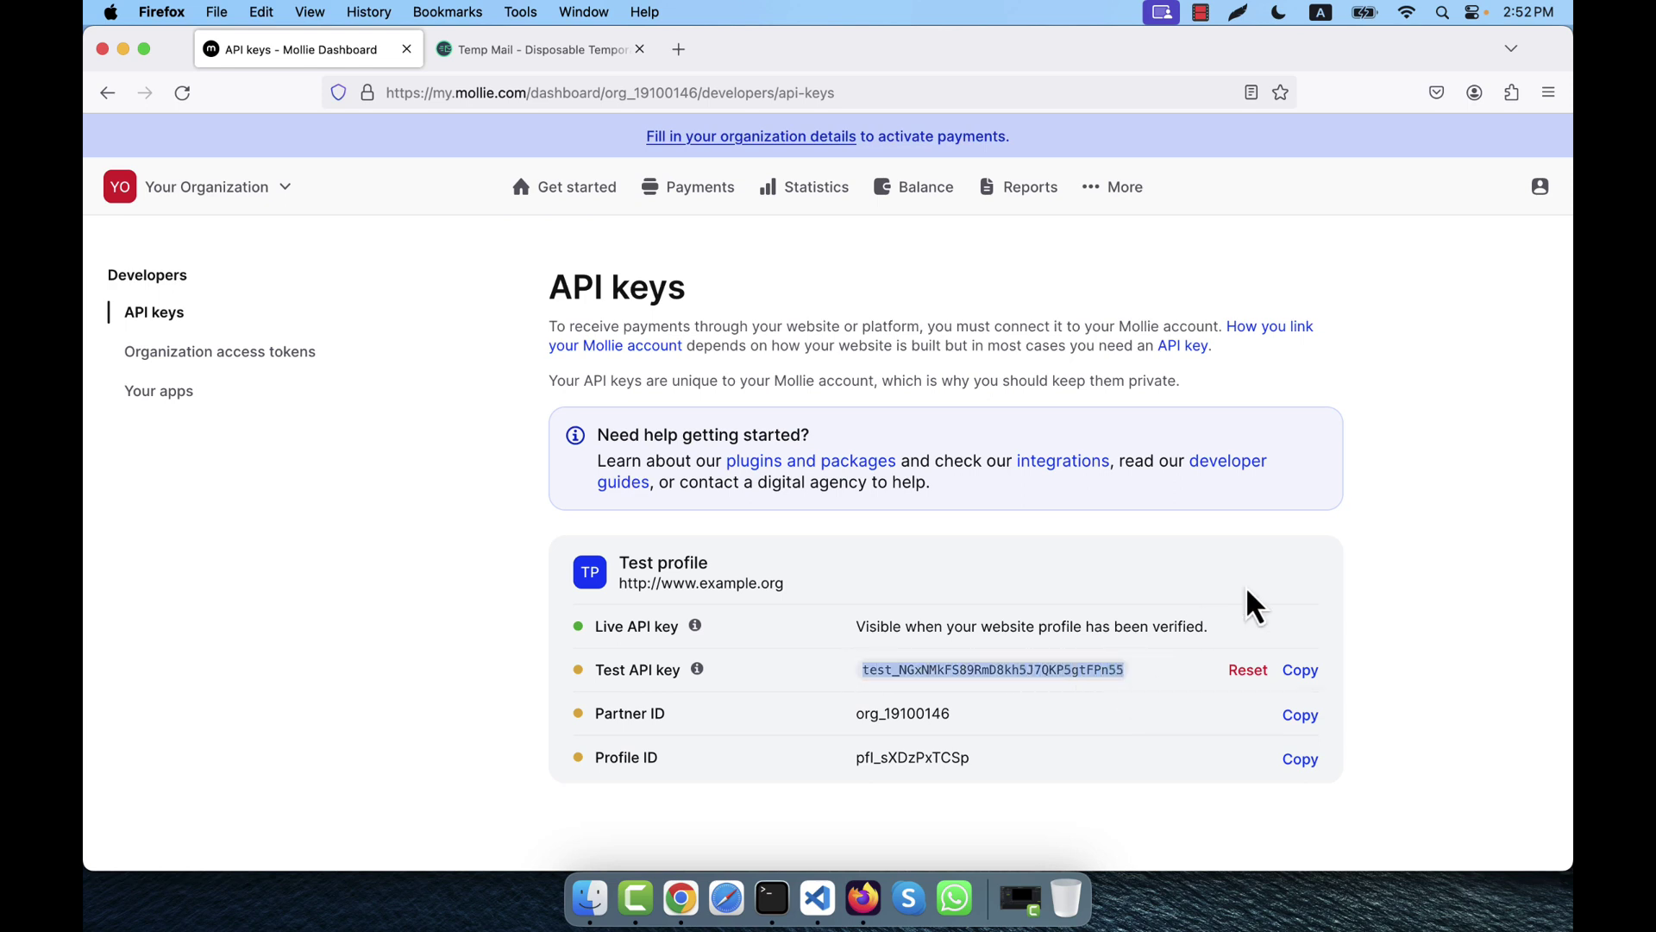
pyautogui.click(1415, 576)
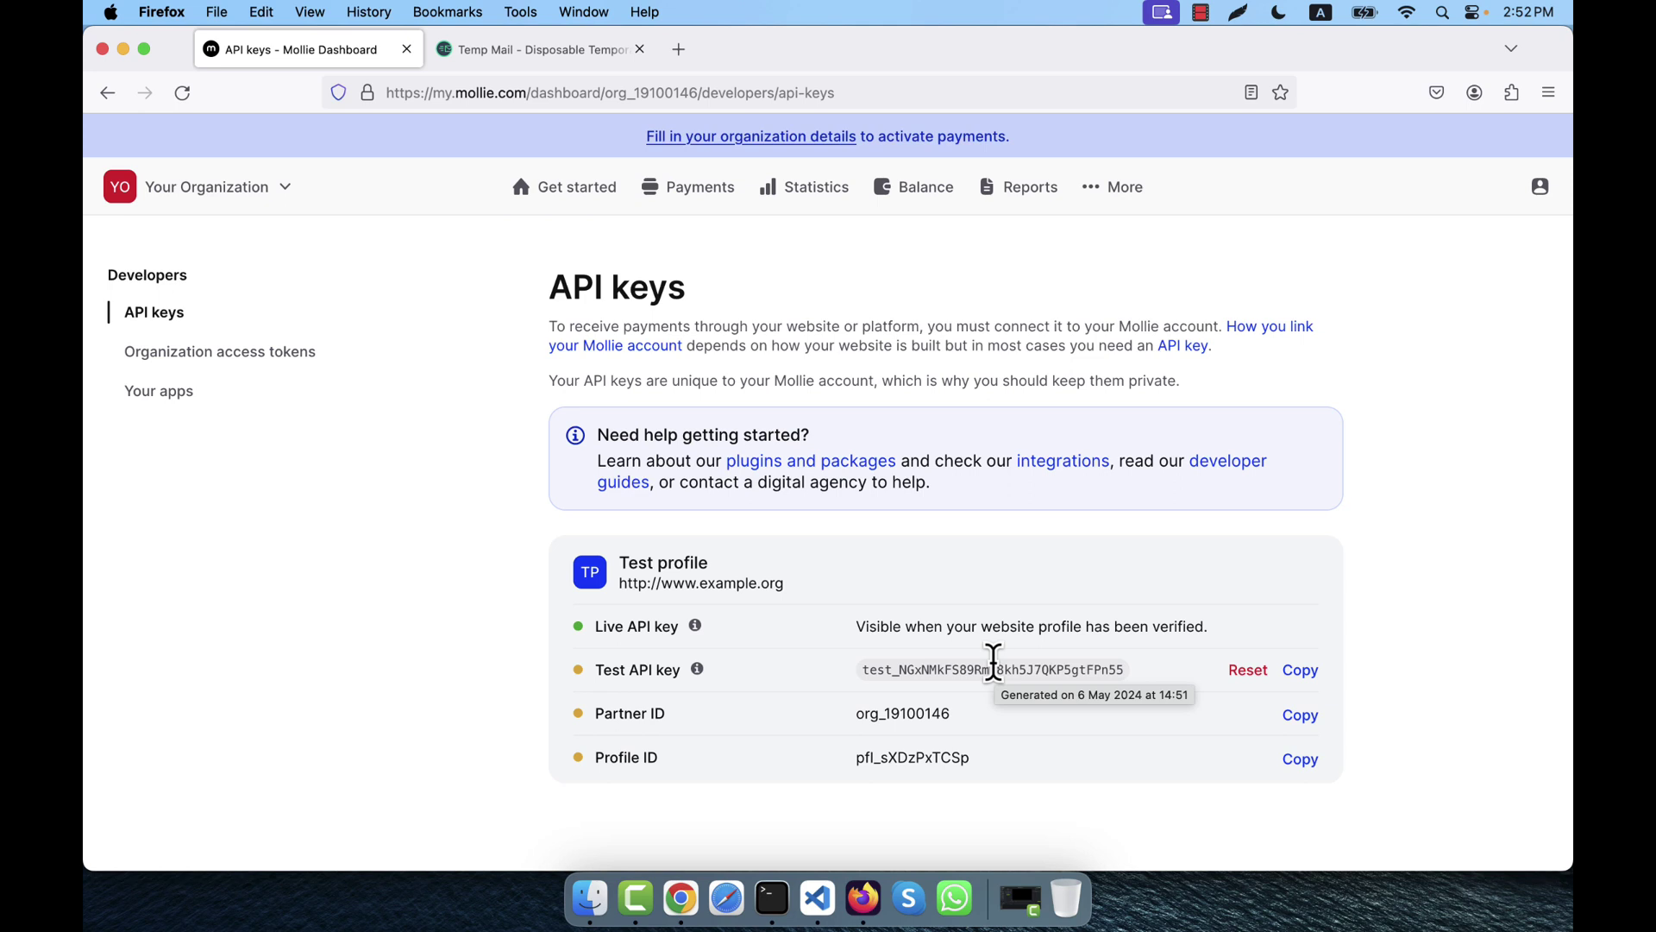
# Switch on Test mode on the Payments page
pyautogui.click(694, 216)
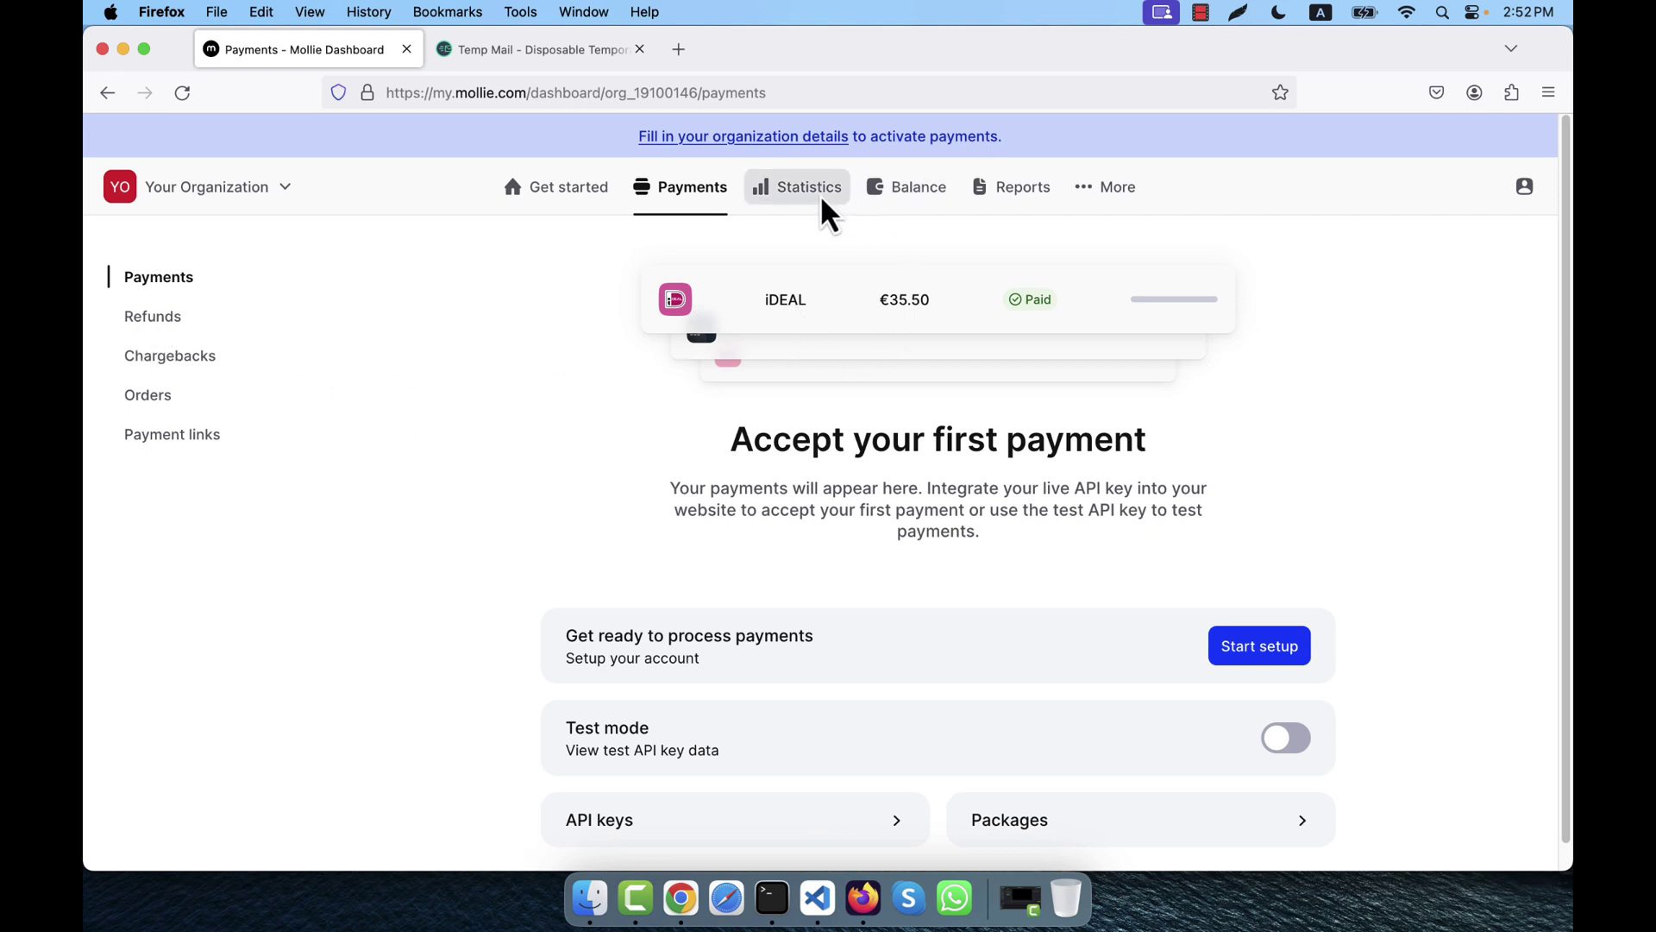
pyautogui.scroll(-1, 992, 556)
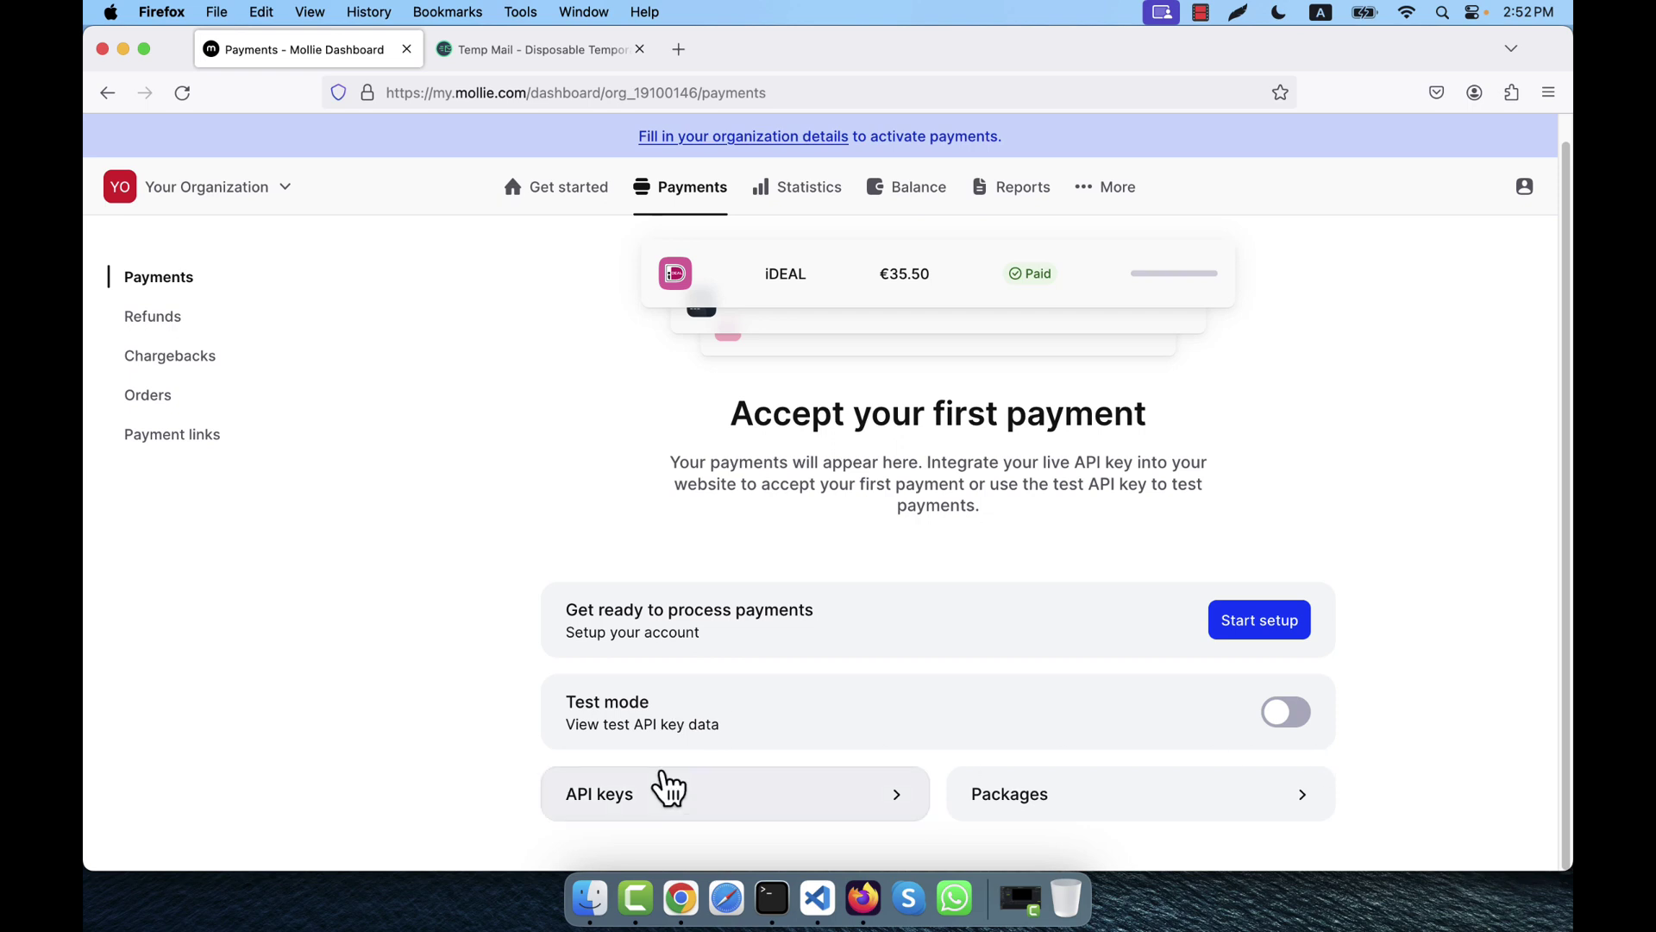
pyautogui.click(1304, 723)
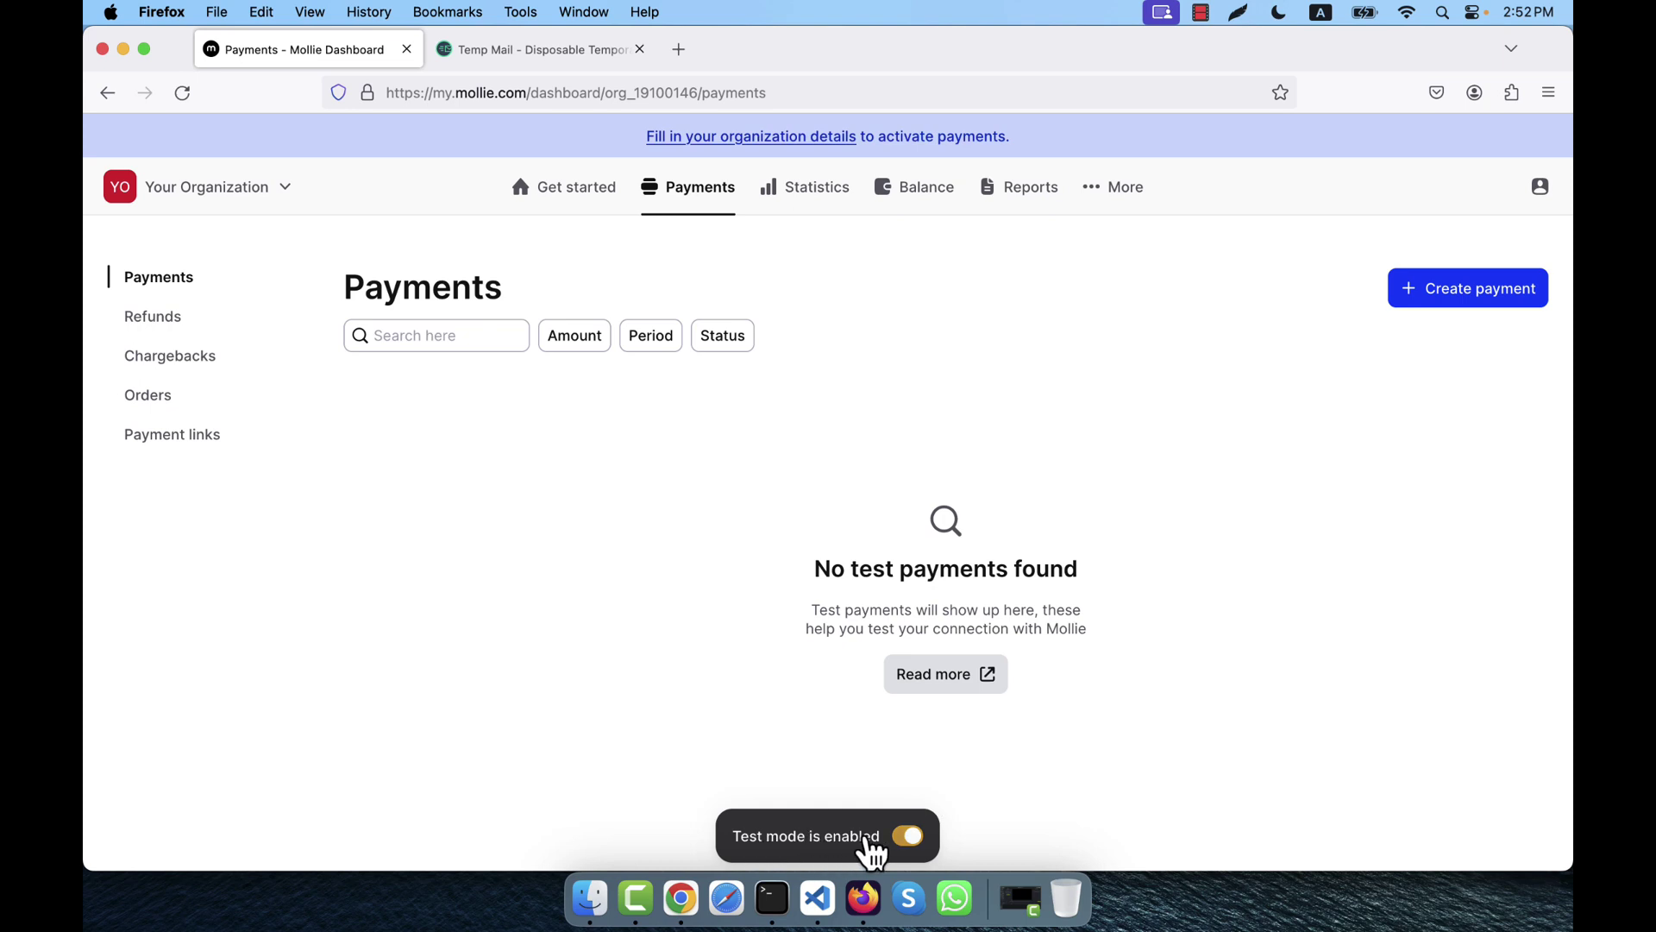
pyautogui.click(1112, 199)
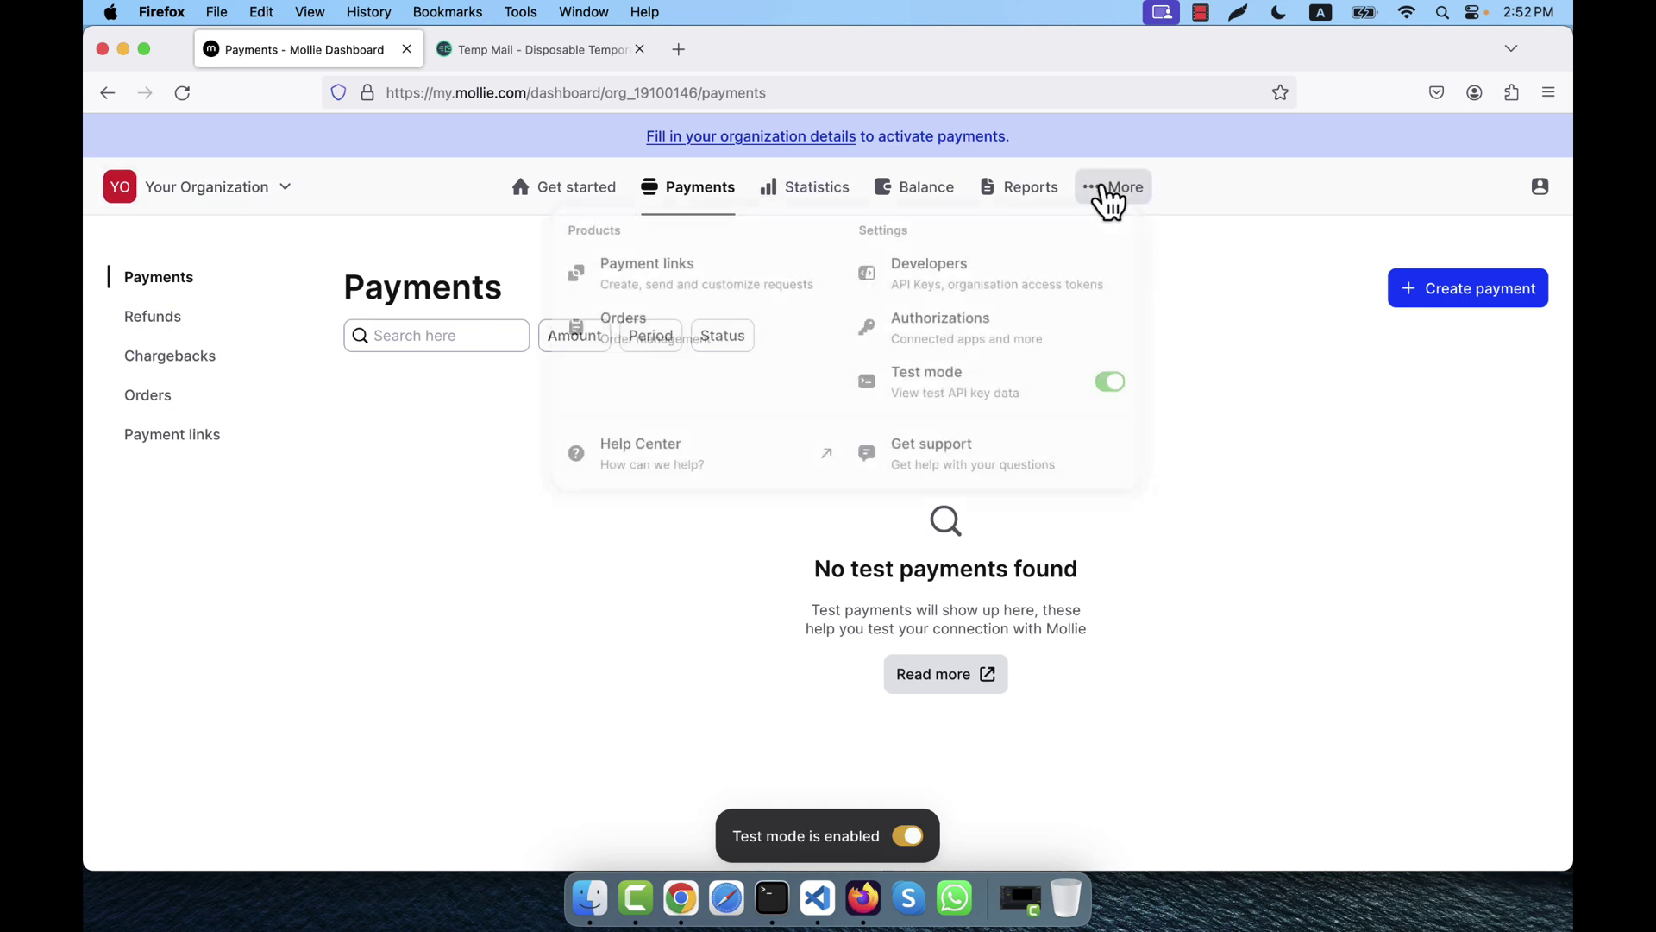
# Reopen the Developers API keys page and select the Test API key text
pyautogui.click(952, 300)
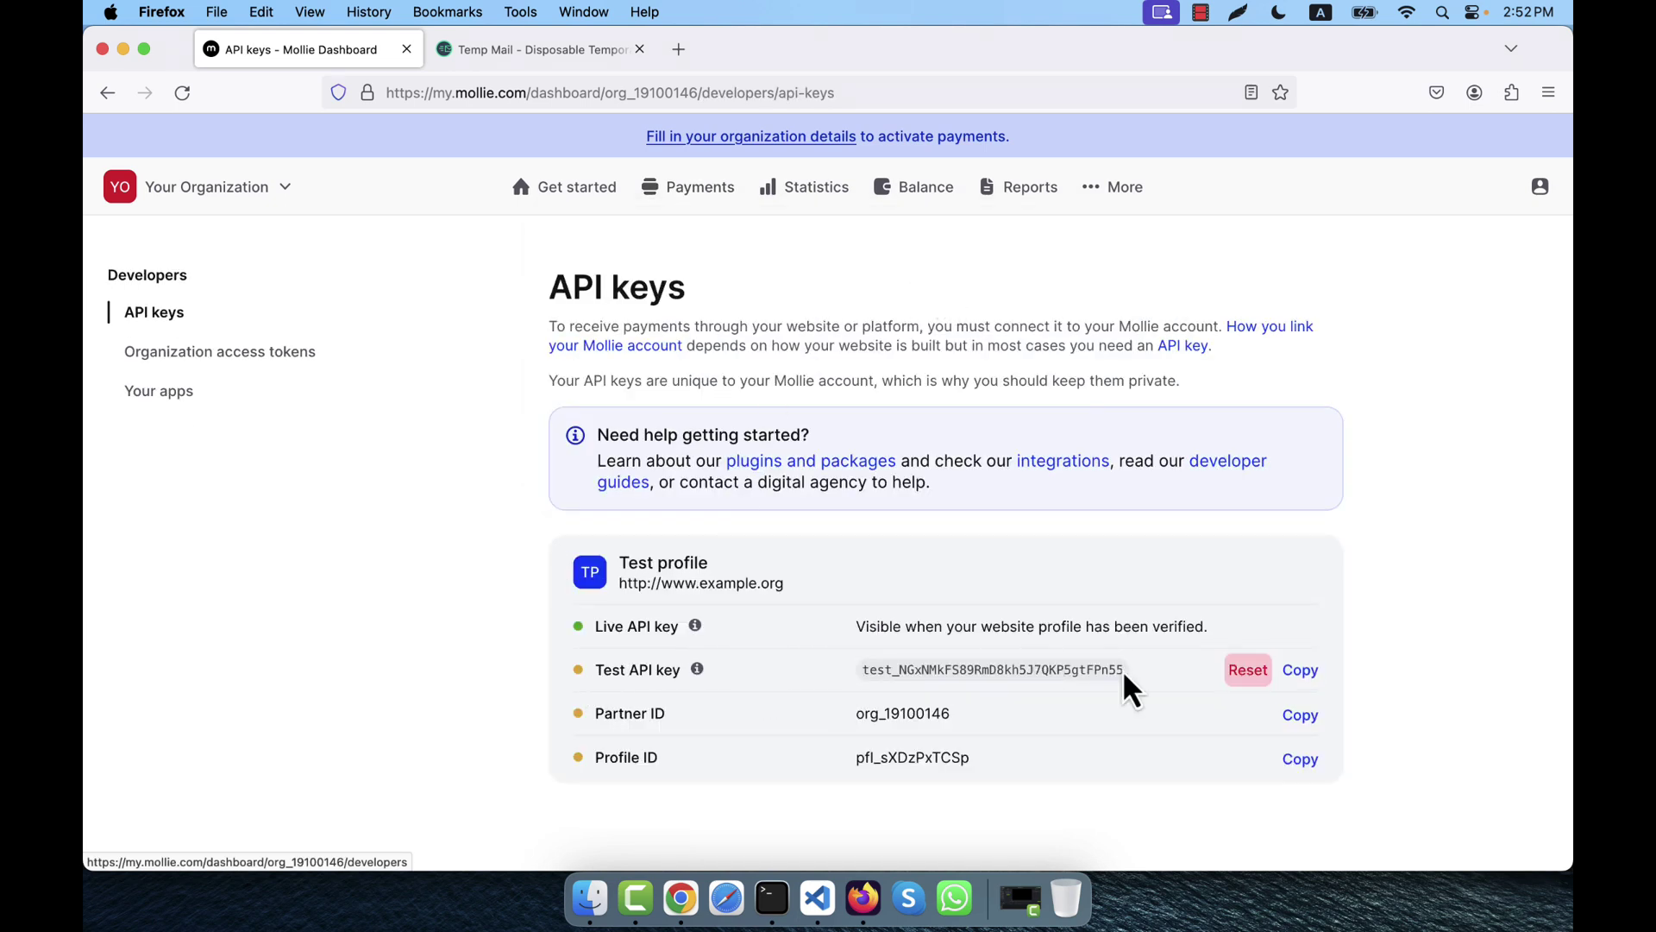
pyautogui.moveTo(866, 670); pyautogui.dragTo(1112, 672)
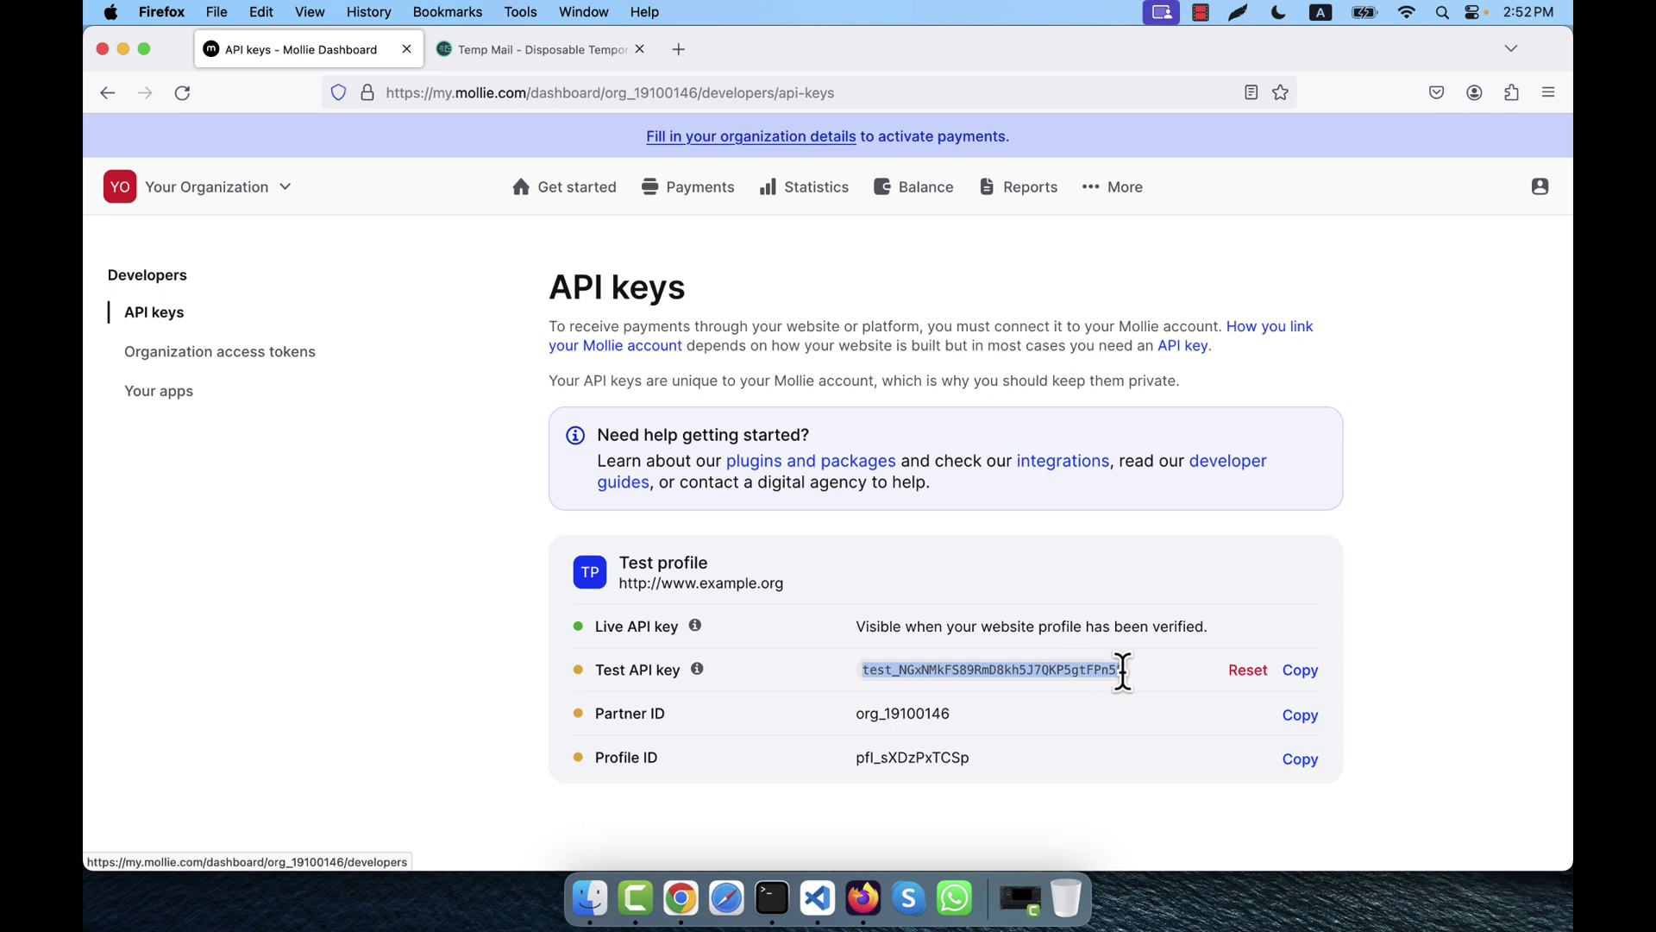
pyautogui.click(1396, 470)
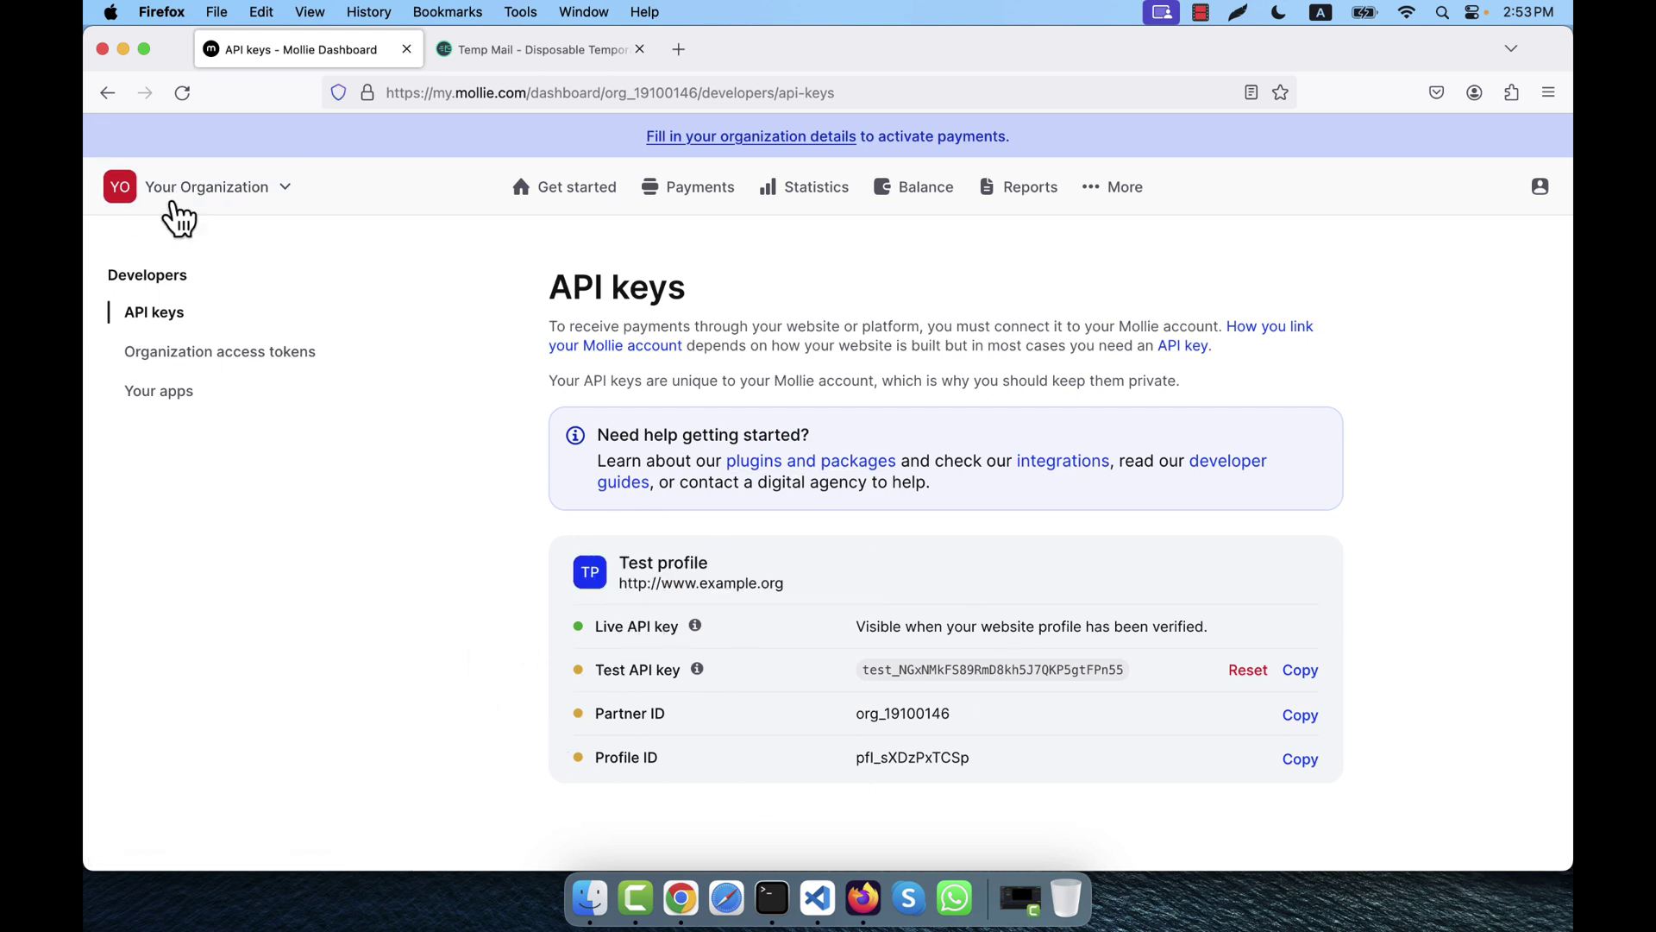
# Choose Organization settings from the Your Organization dropdown to see the Profiles list
pyautogui.click(220, 189)
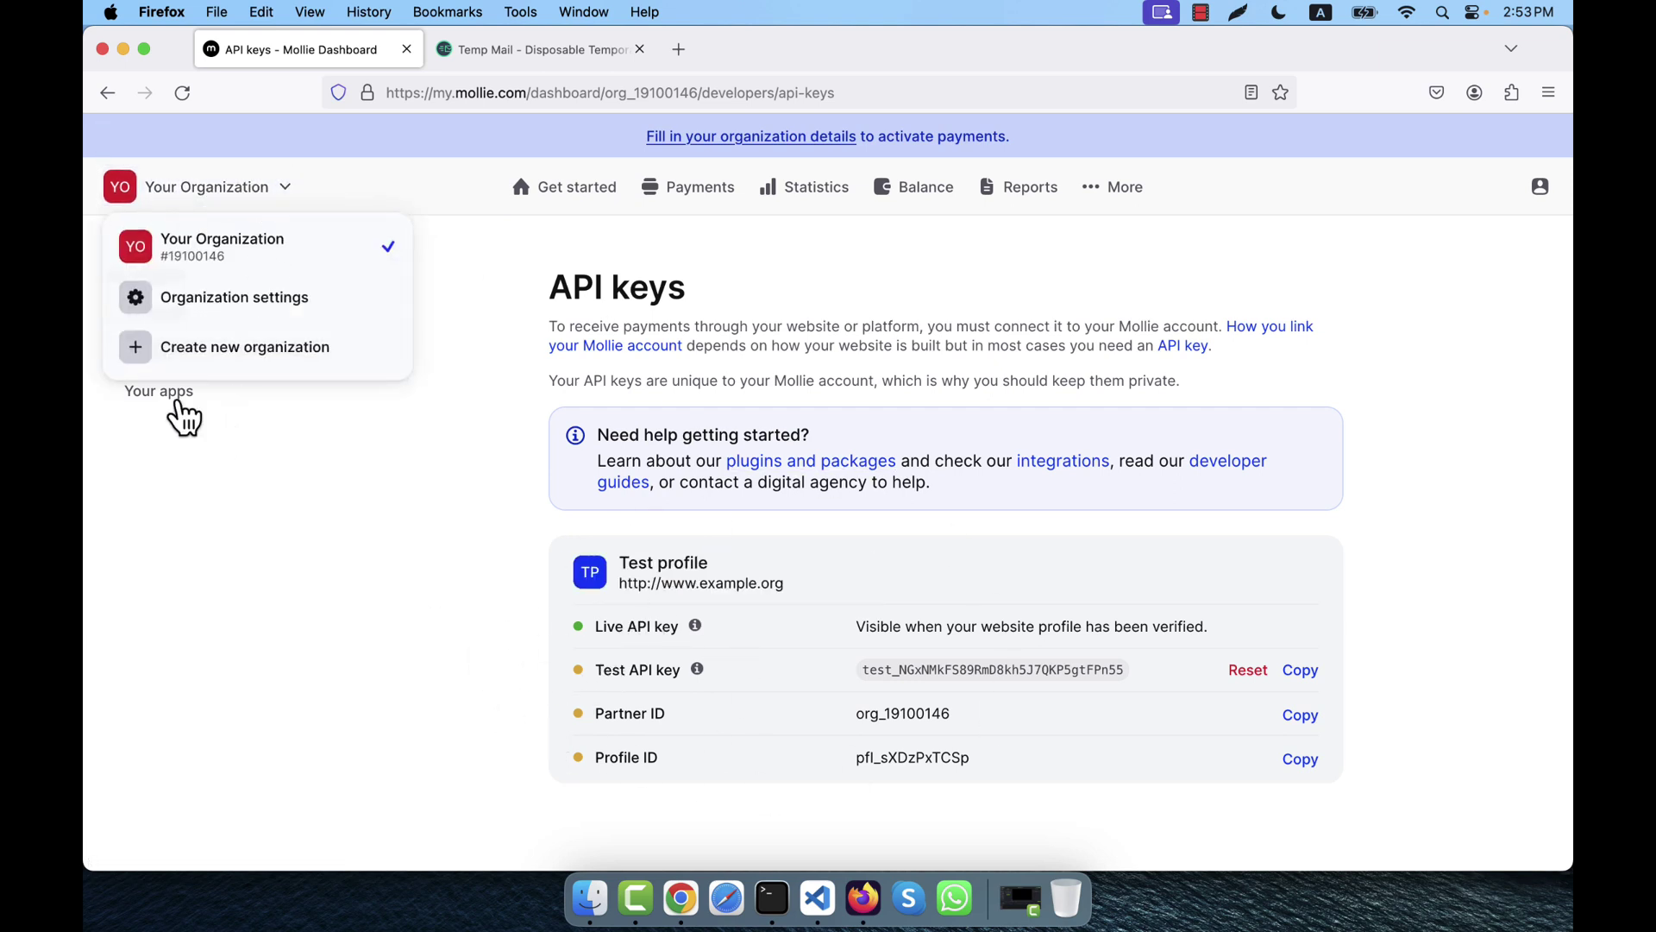
pyautogui.click(294, 315)
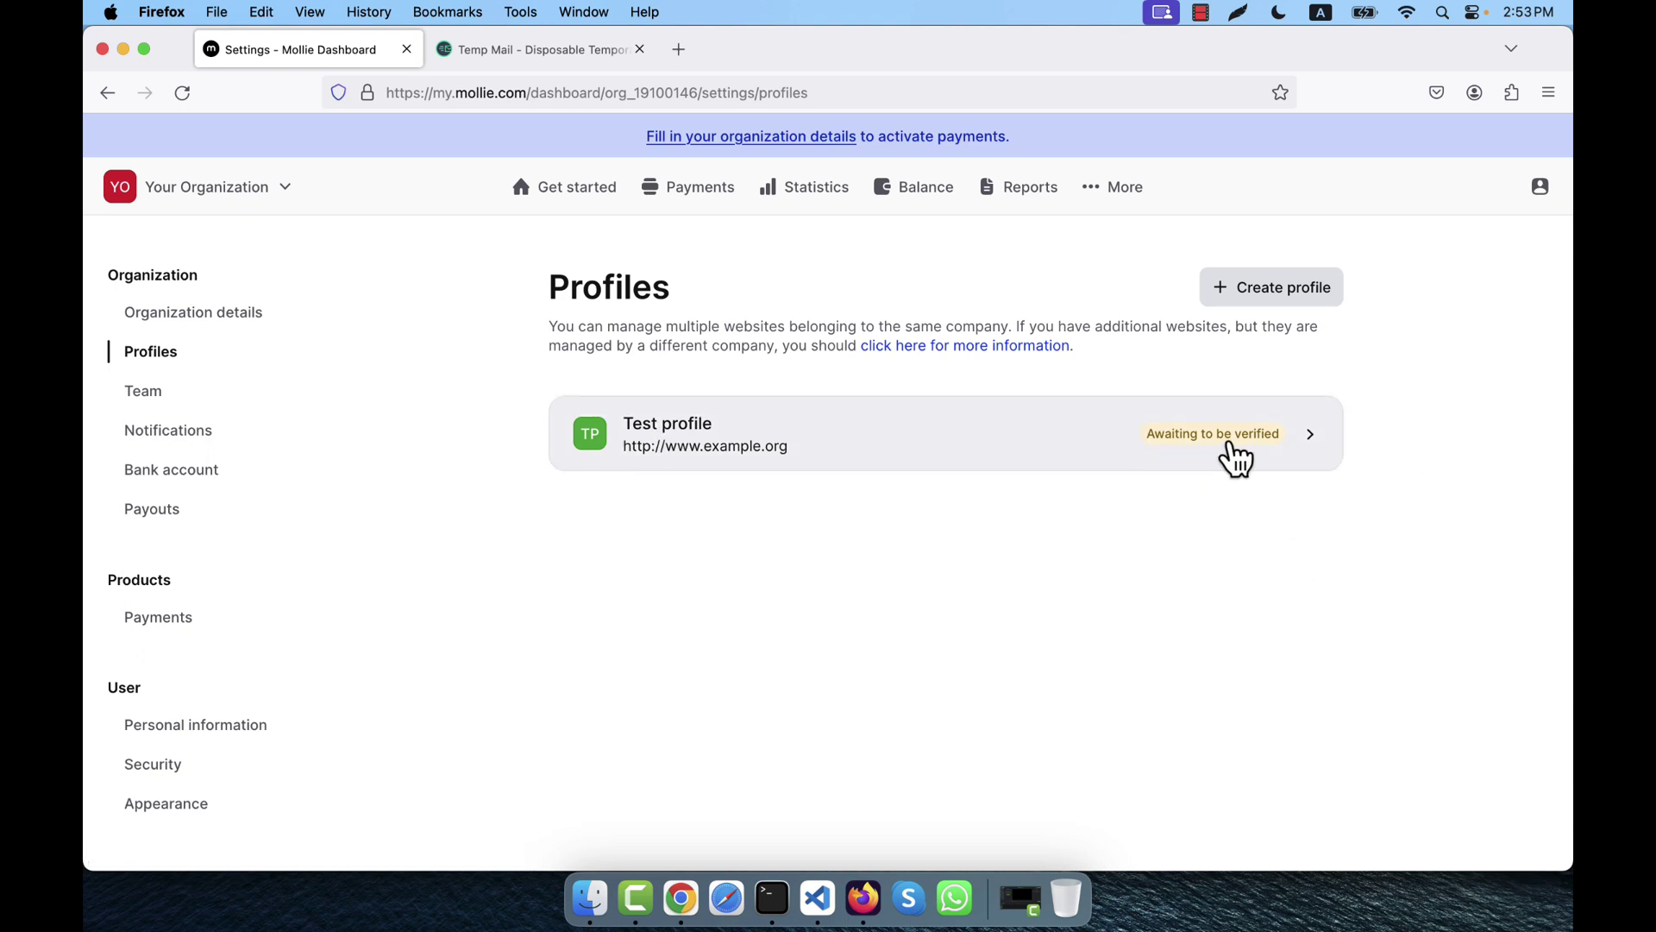
# Open the Test profile and browse its Payment methods, including Cards, Klarna, PayPal and iDEAL
pyautogui.click(1270, 458)
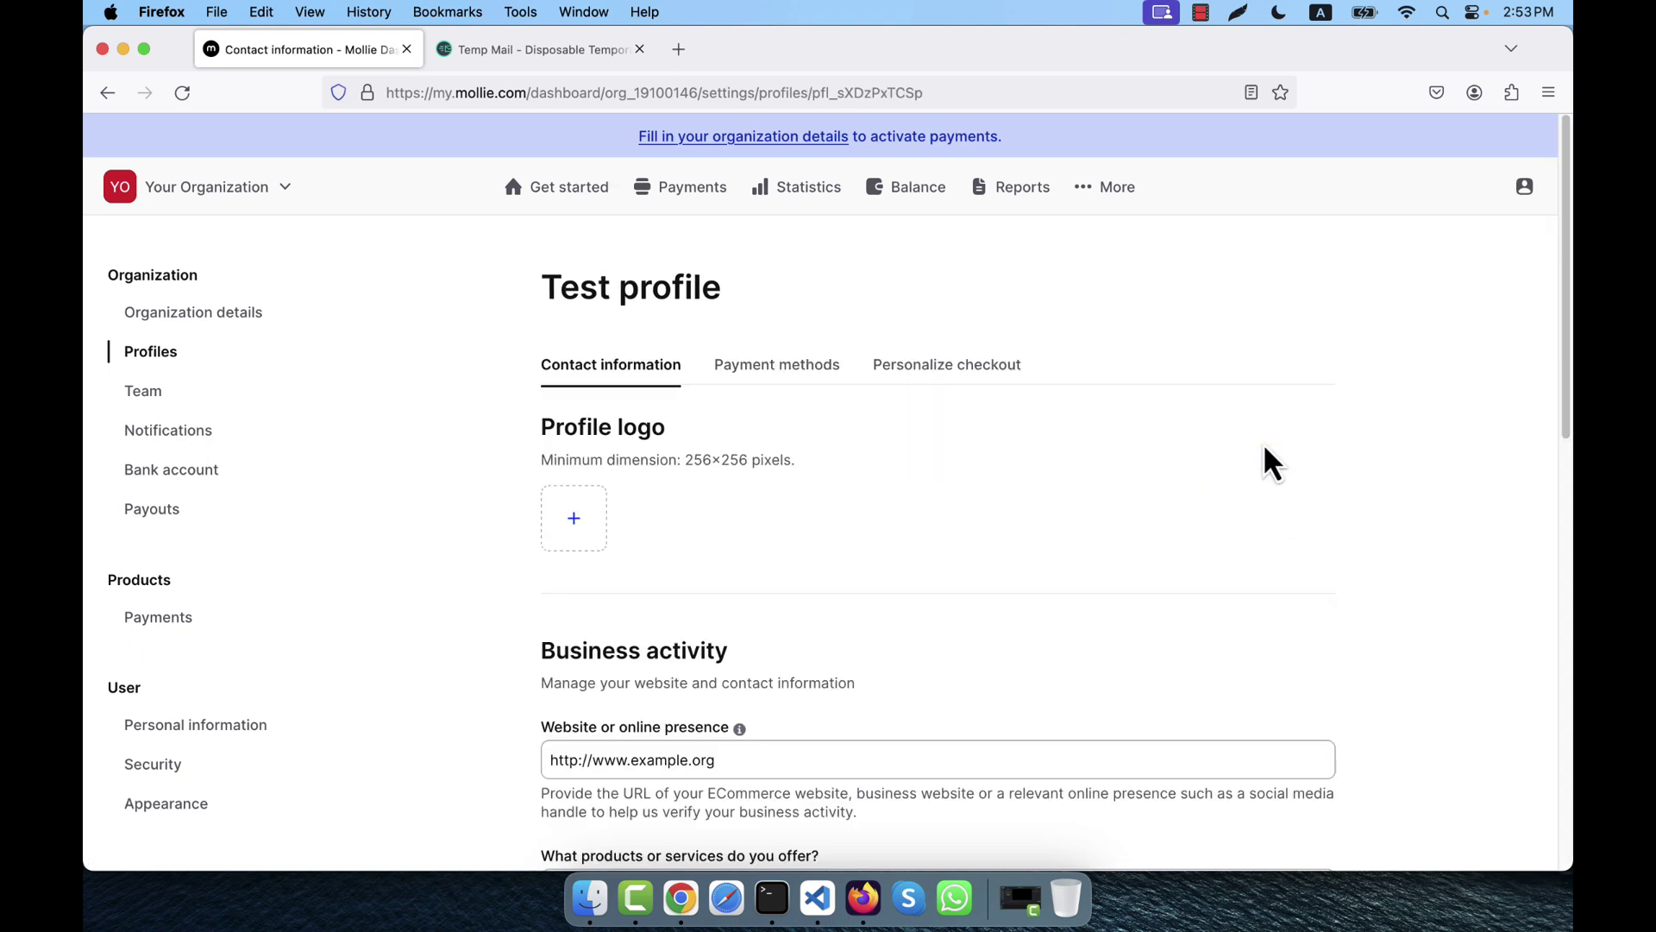
pyautogui.scroll(-3, 829, 358)
pyautogui.scroll(3, 706, 372)
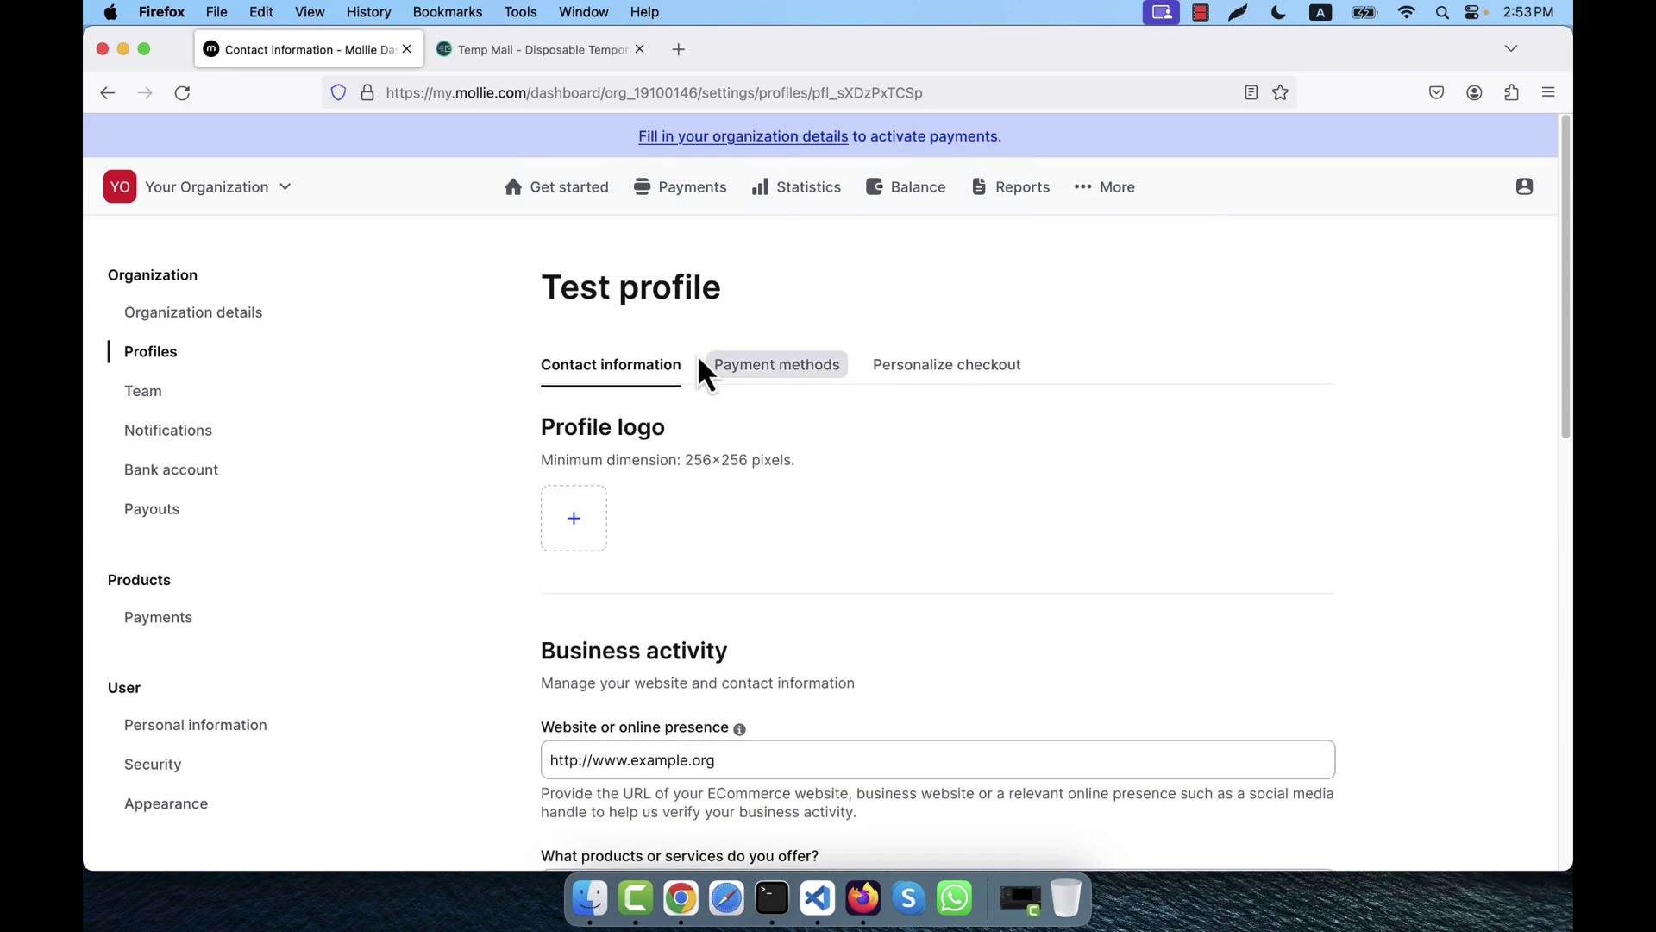
pyautogui.click(802, 369)
pyautogui.scroll(-2, 986, 394)
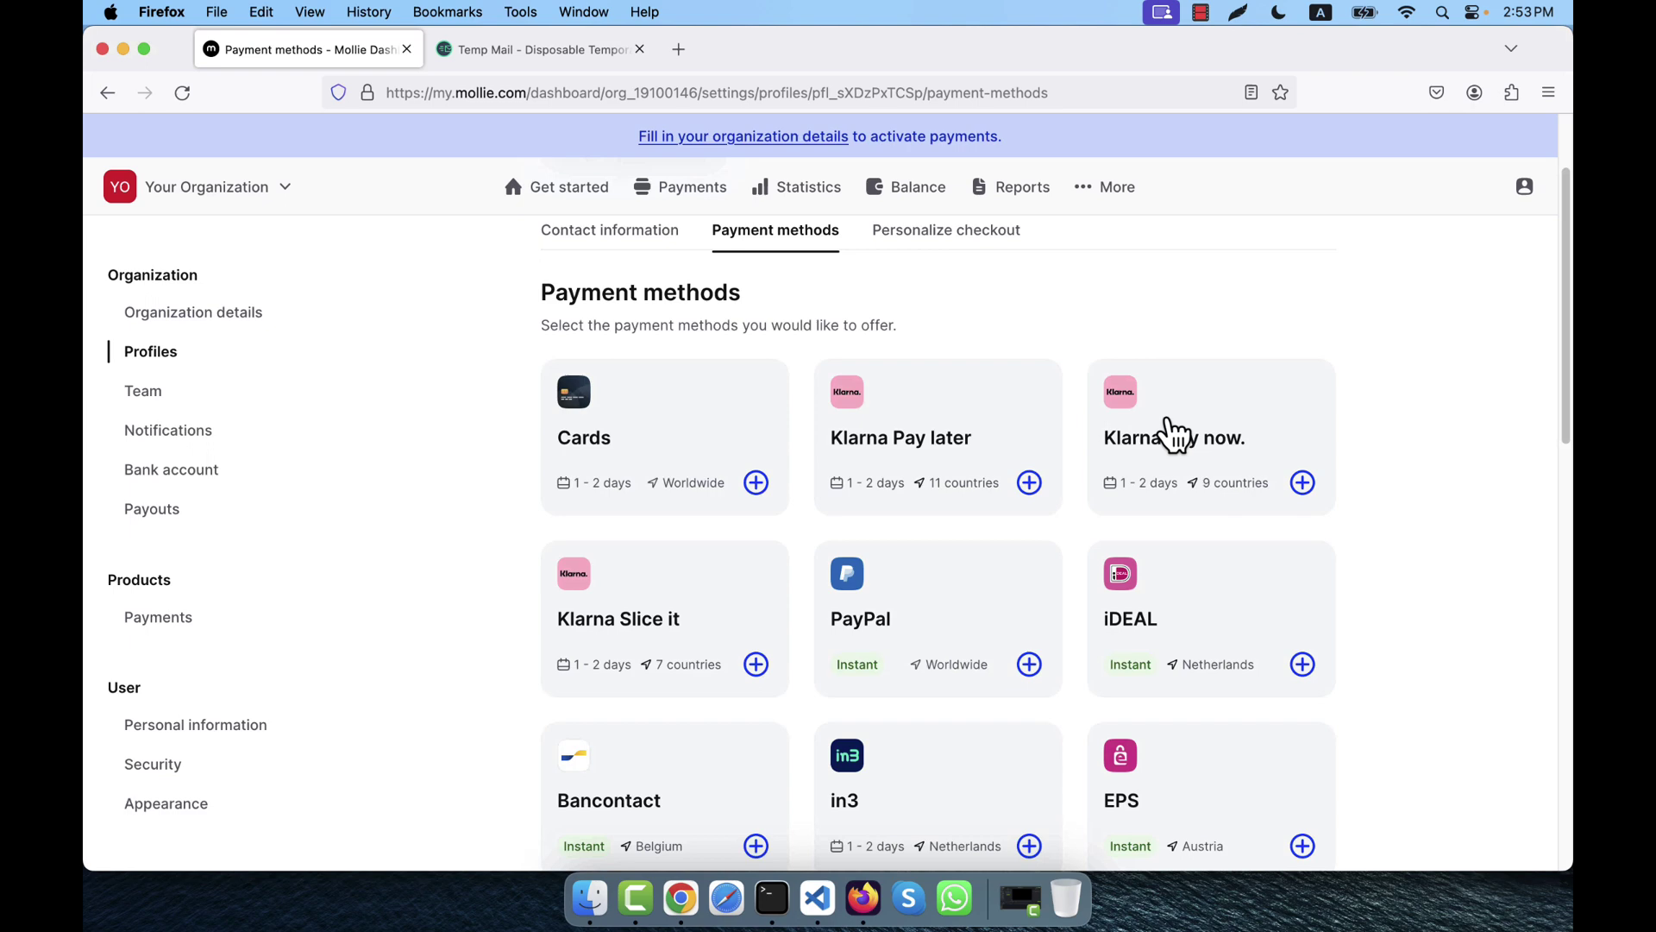
pyautogui.scroll(-10, 1176, 432)
pyautogui.scroll(-5, 1175, 432)
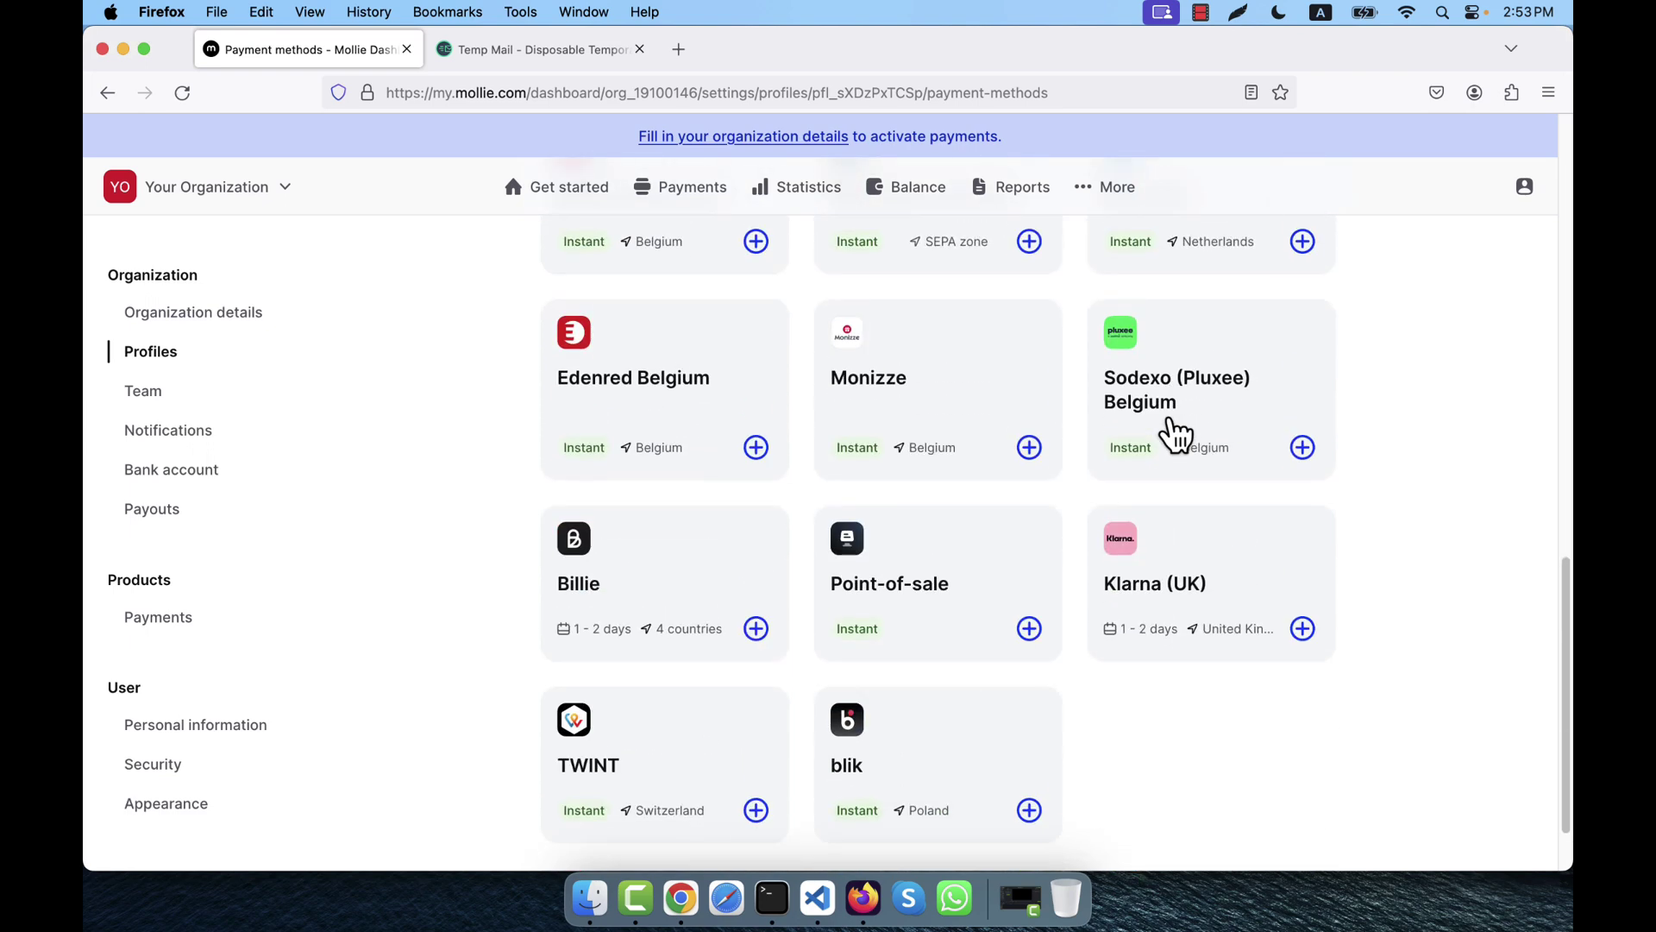
pyautogui.scroll(15, 1168, 432)
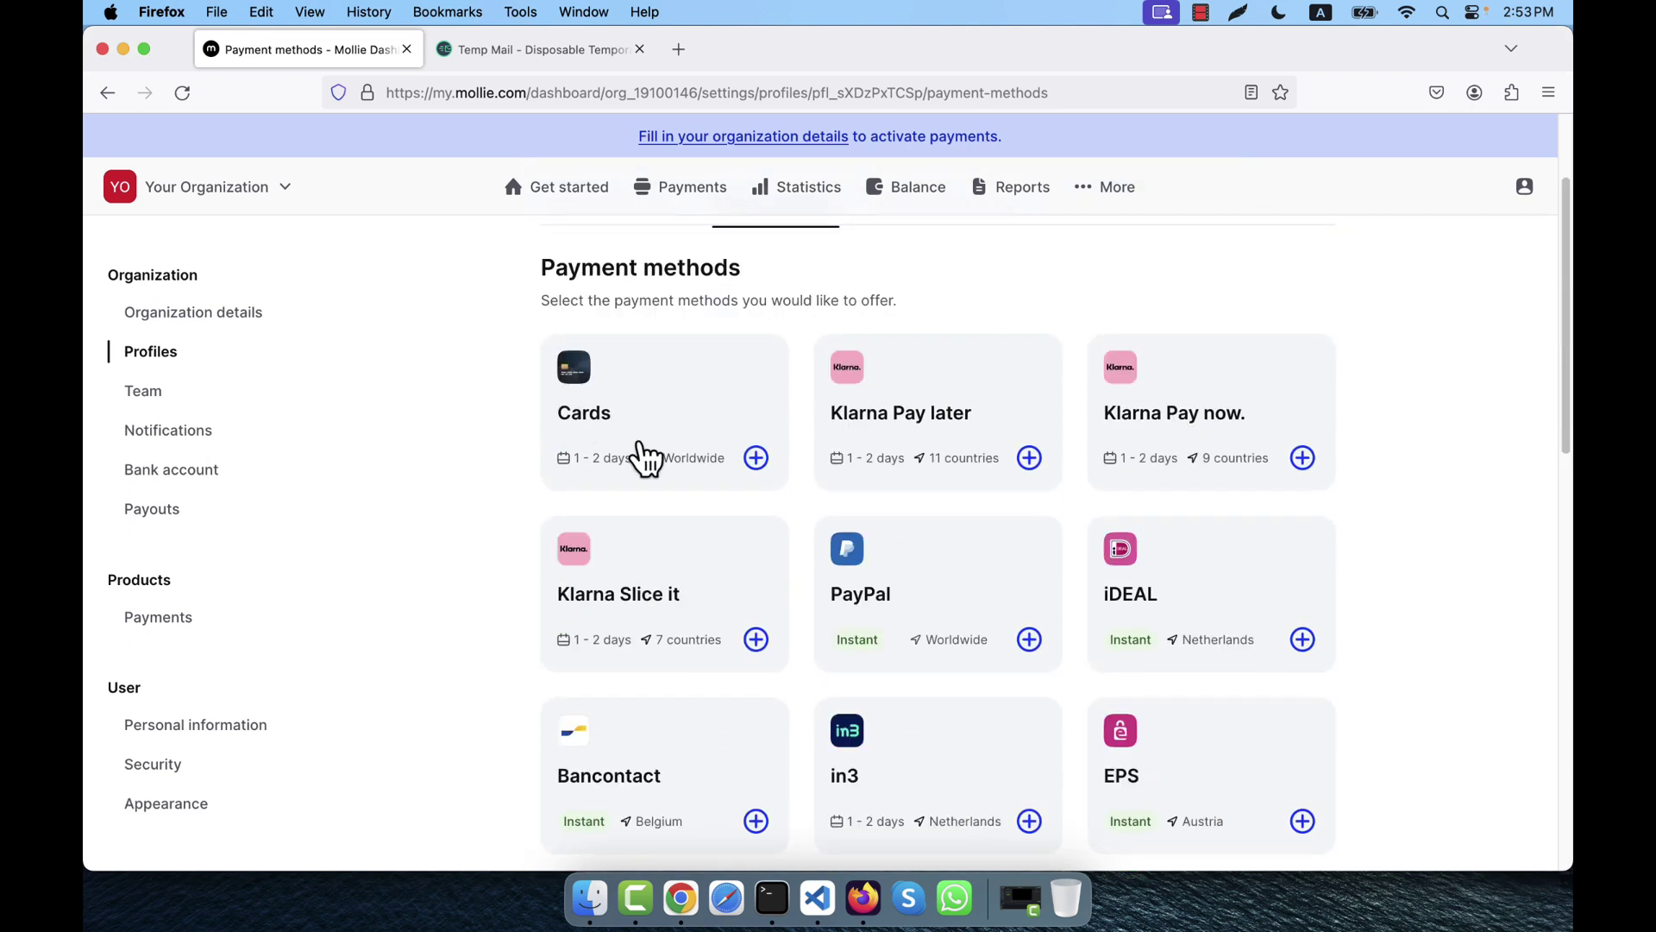
# Turn on Cards payments for the Test profile, leaving it with a pending warning
pyautogui.click(758, 460)
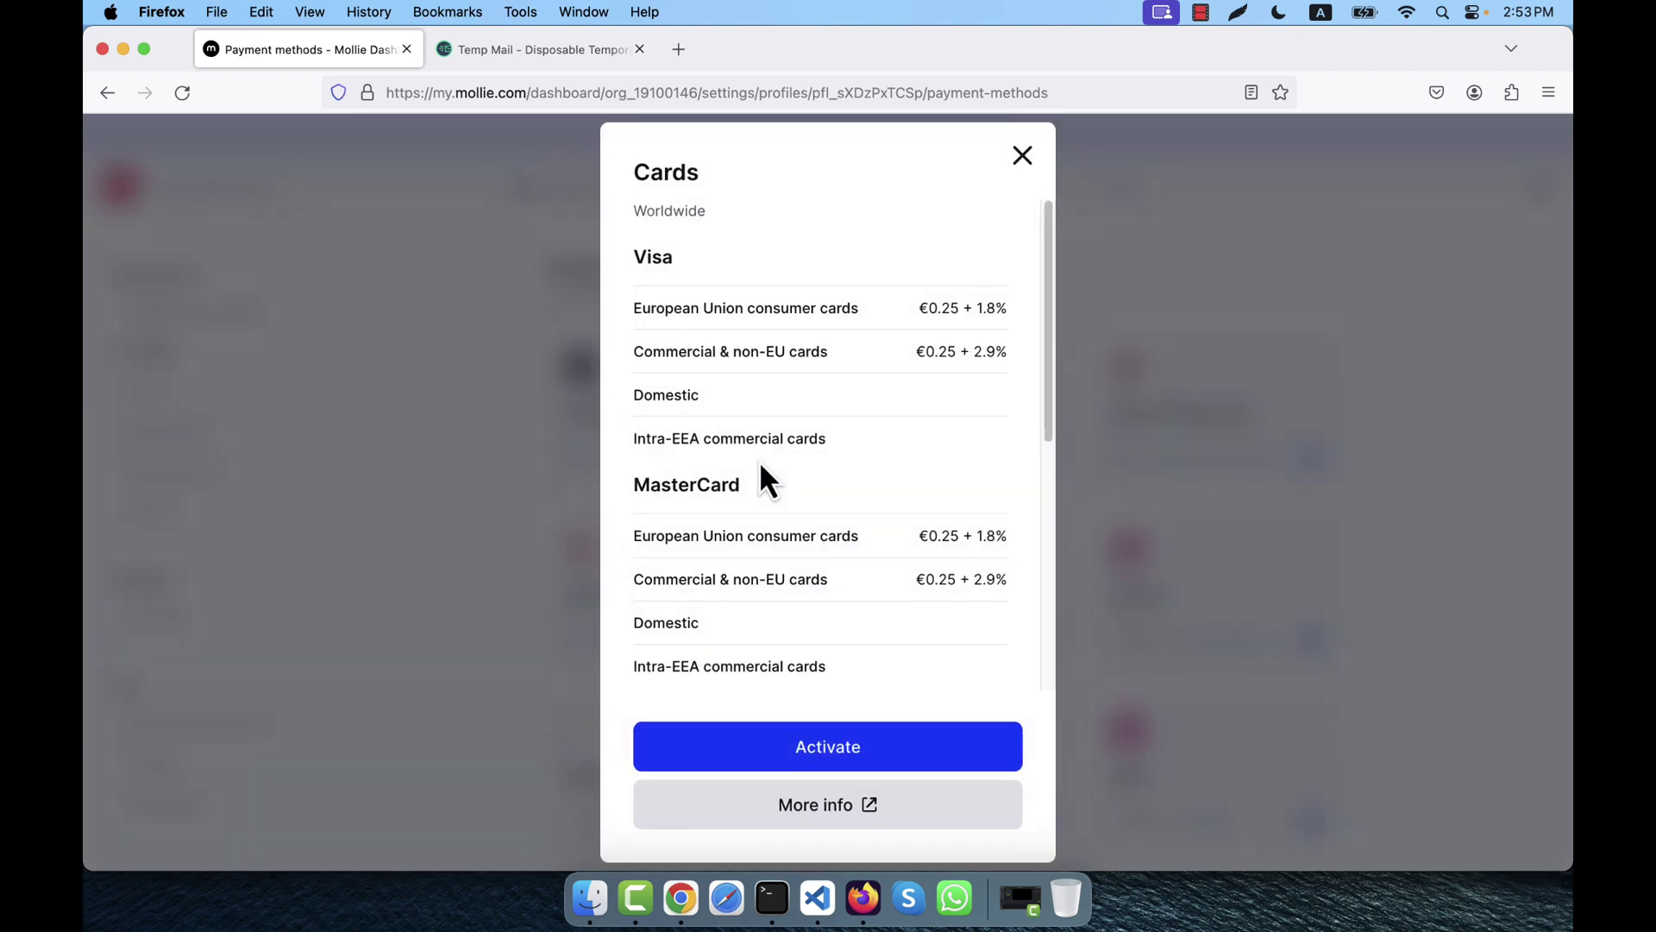
pyautogui.click(834, 761)
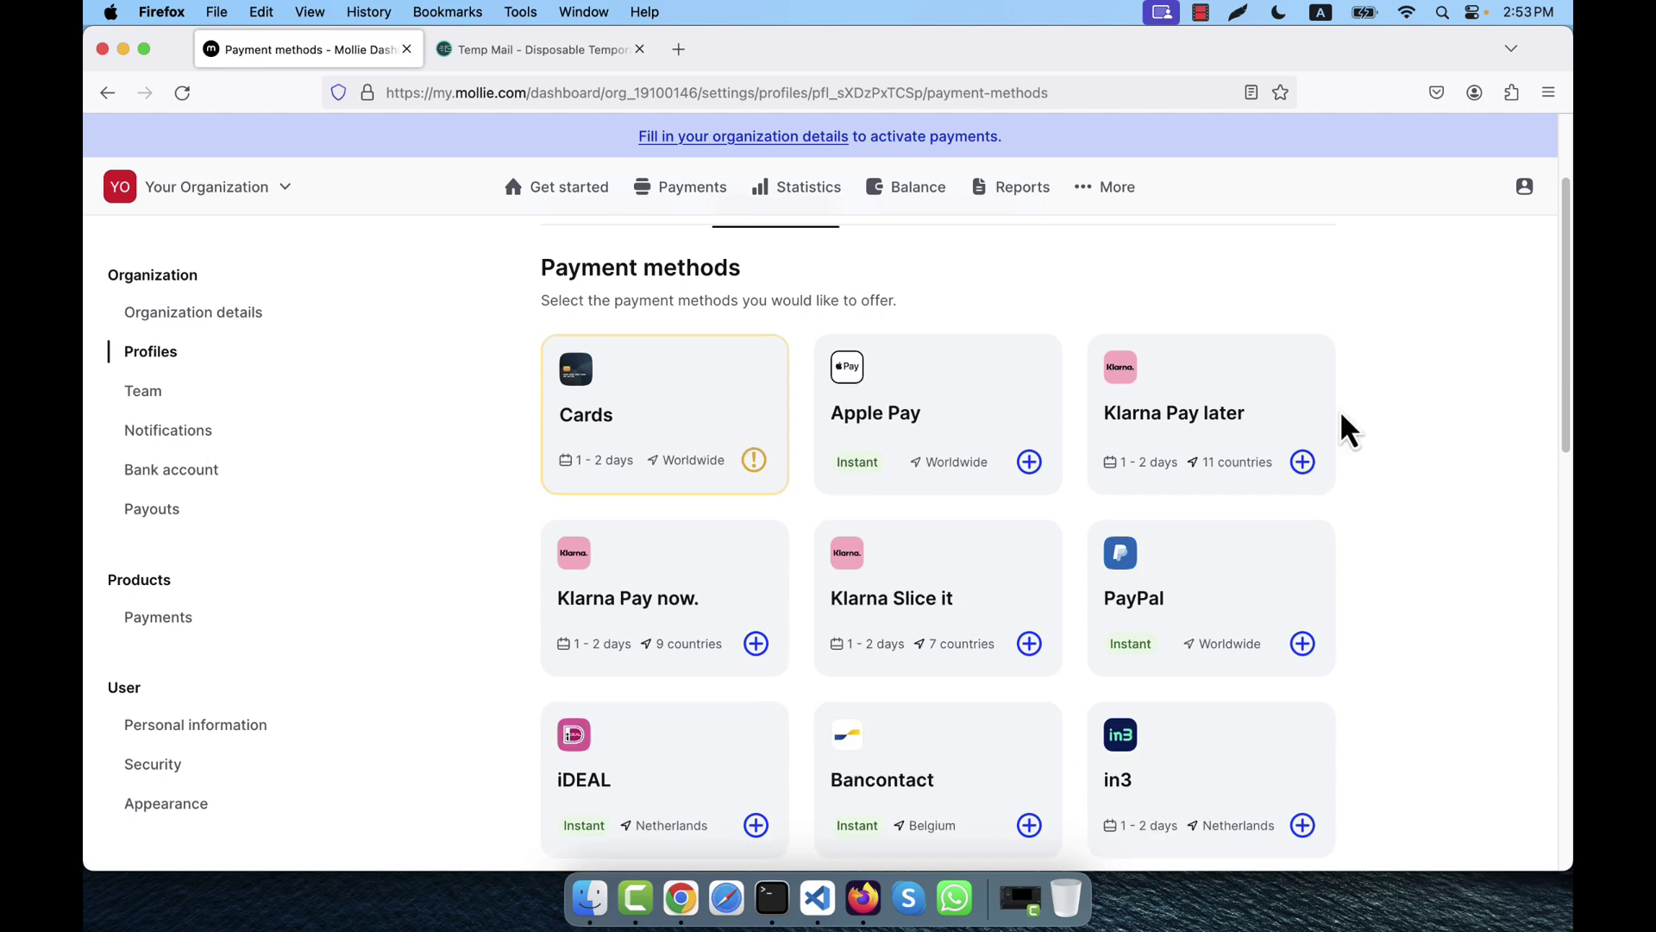
pyautogui.scroll(3, 1424, 372)
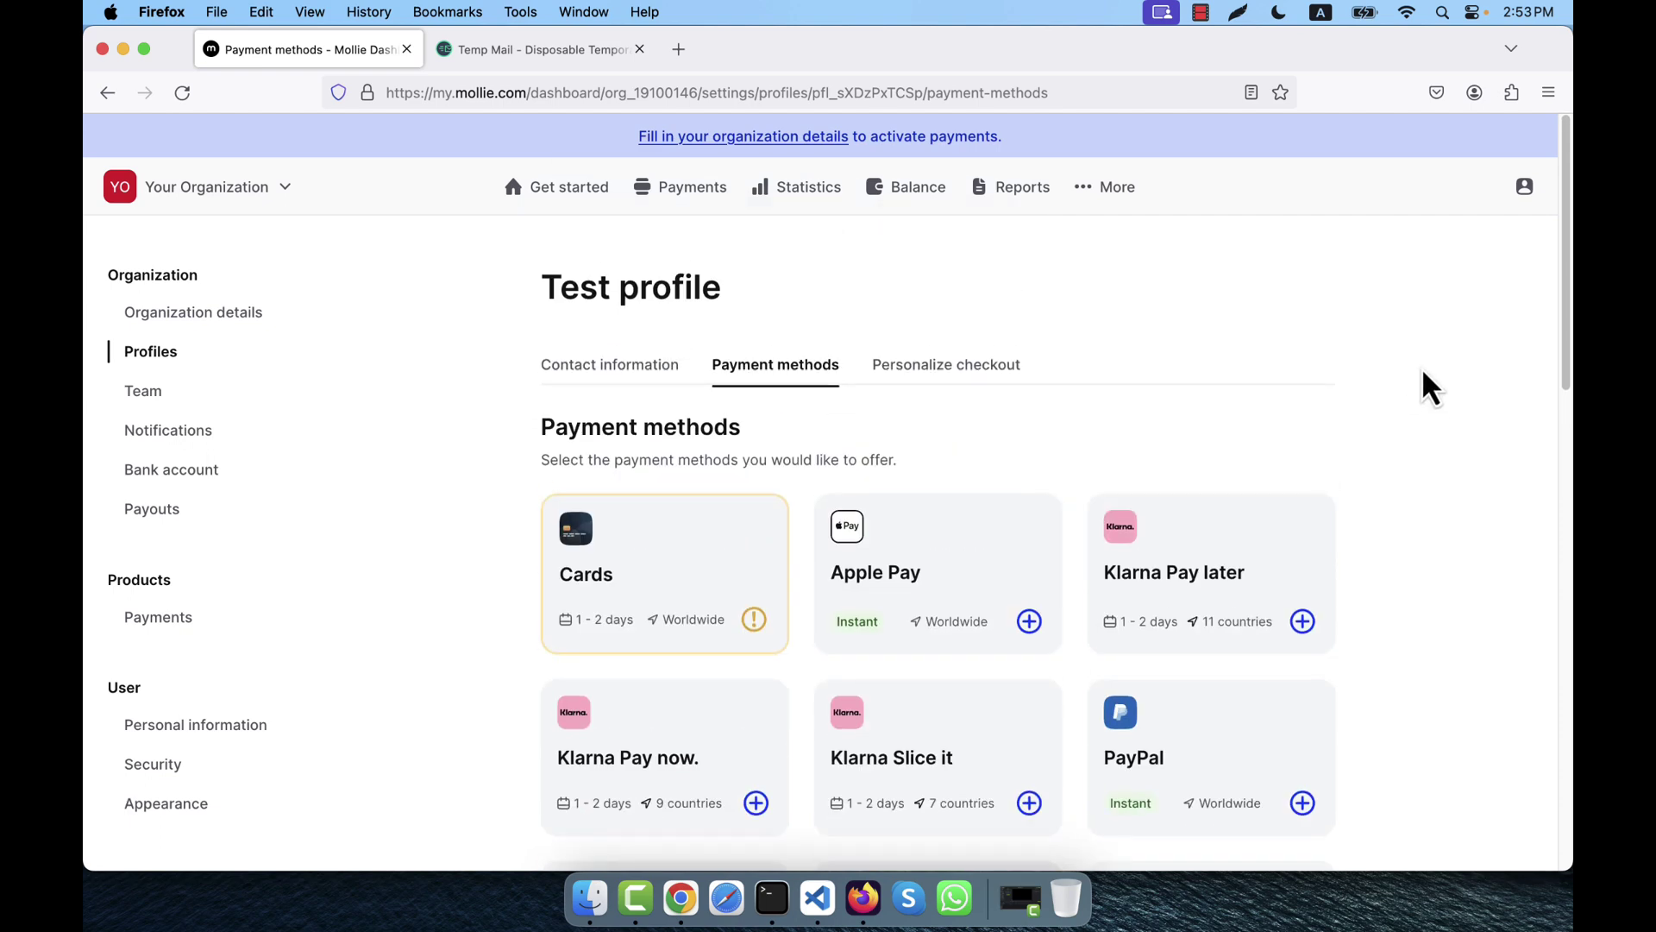